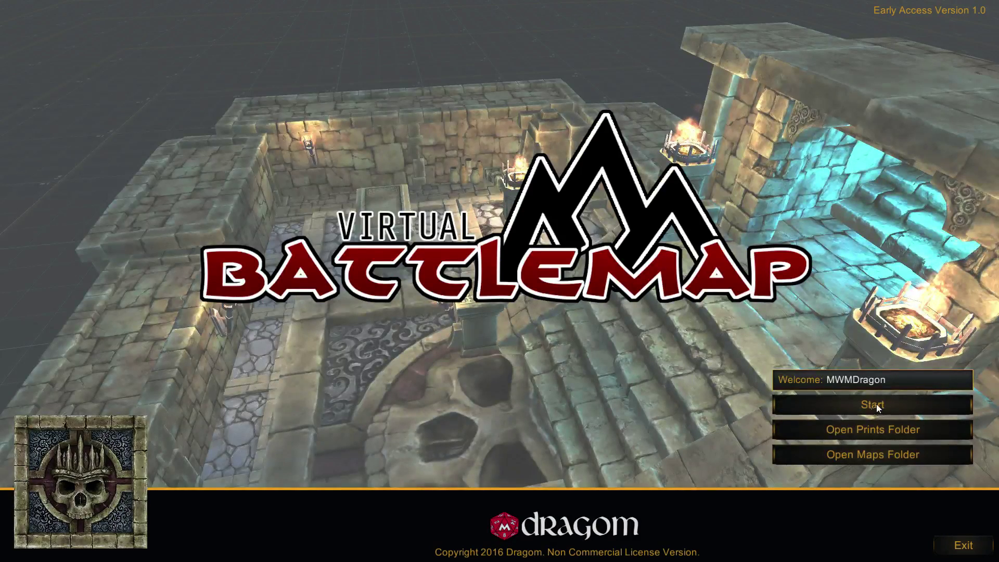
- Start a map session and review the camera, object preview and edit mode controls reference
left_click(877, 408)
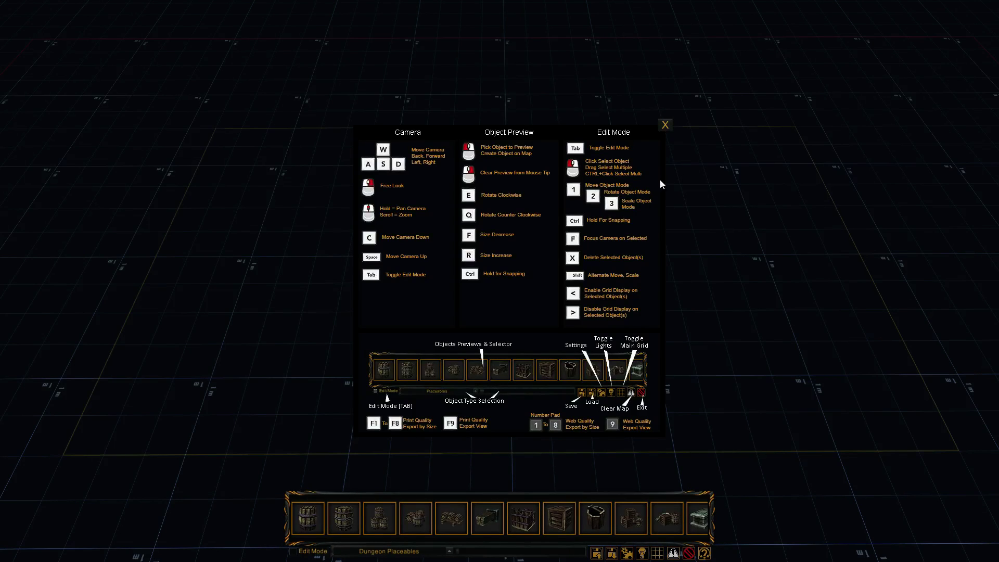
left_click(665, 125)
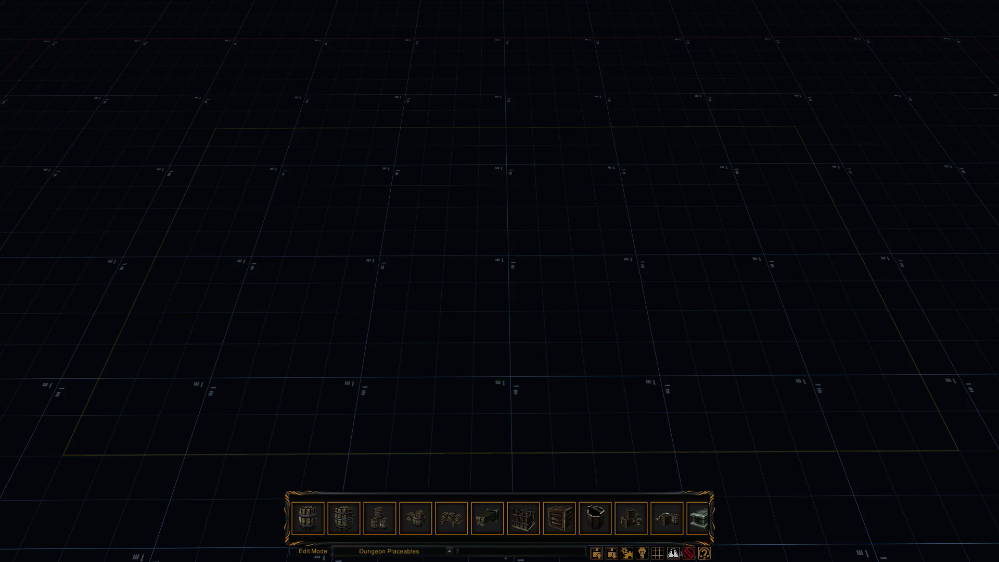
left_click(705, 553)
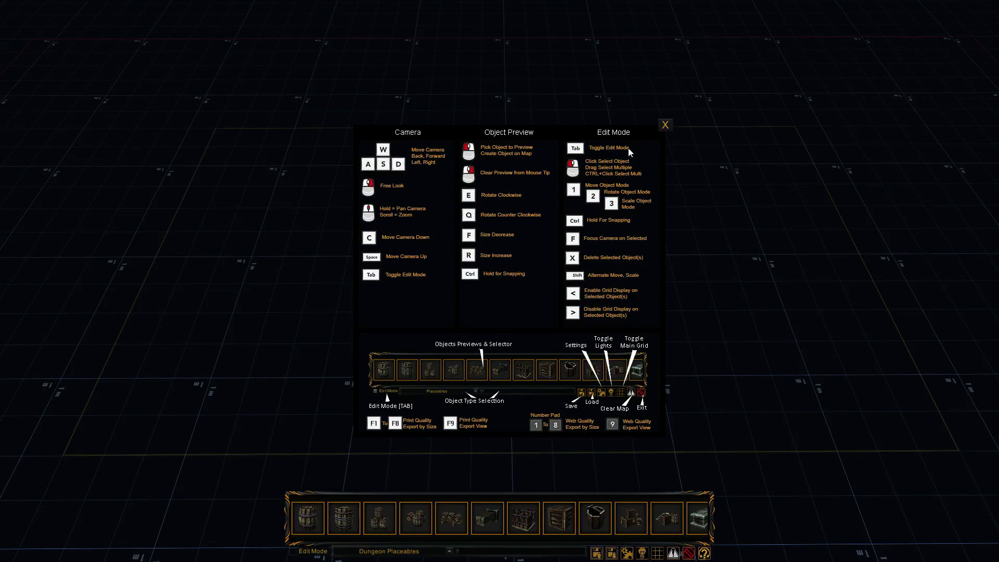
left_click(665, 124)
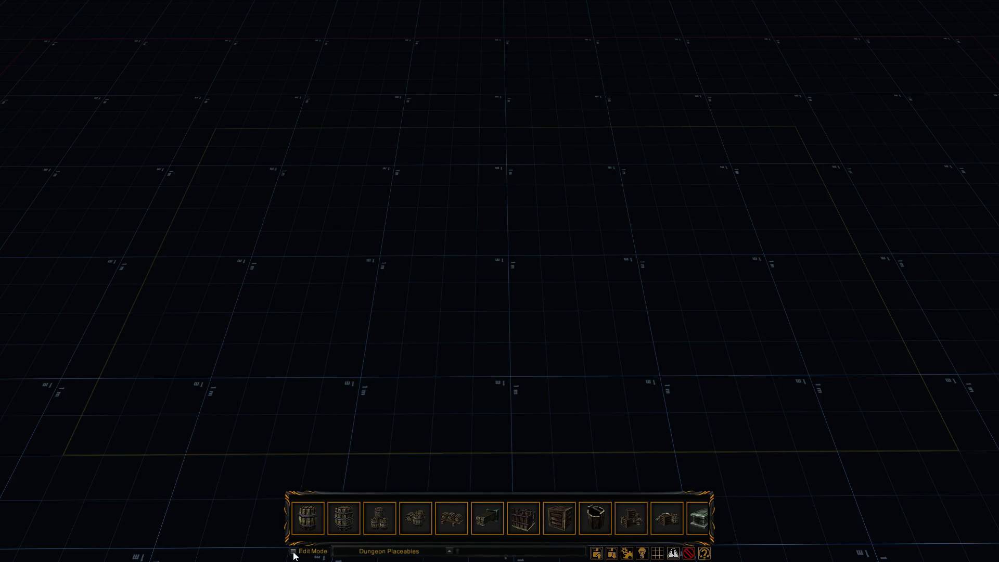
- Look through the object category list and browse the available Dungeon Placeables
left_click(445, 552)
scroll(451, 489, "down", 1)
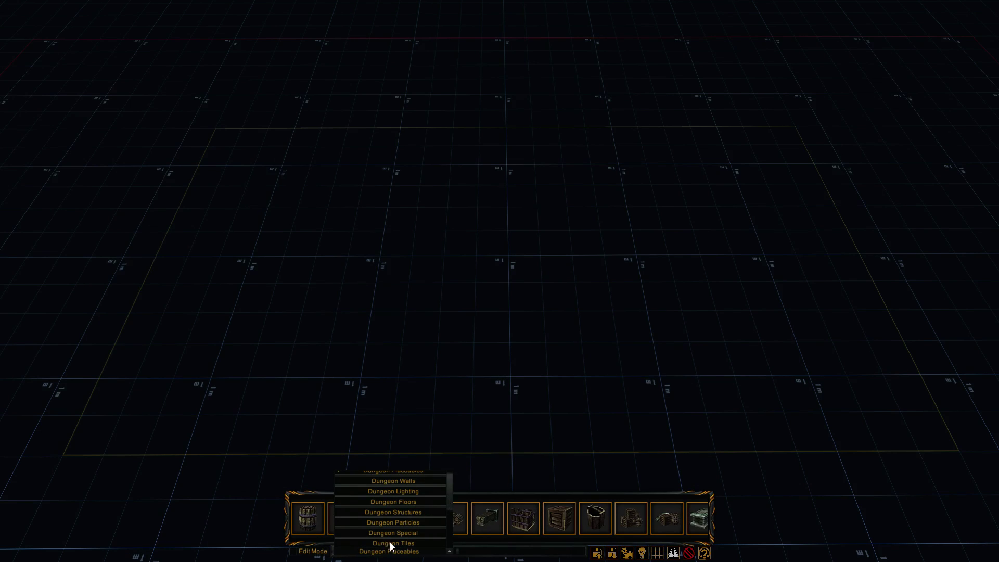
left_click(460, 437)
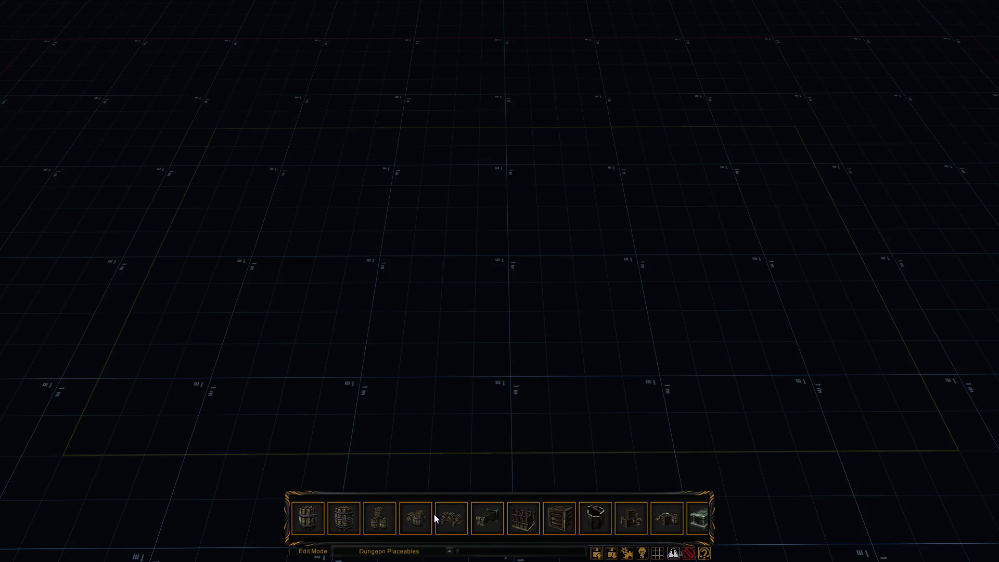
scroll(572, 517, "down", 5)
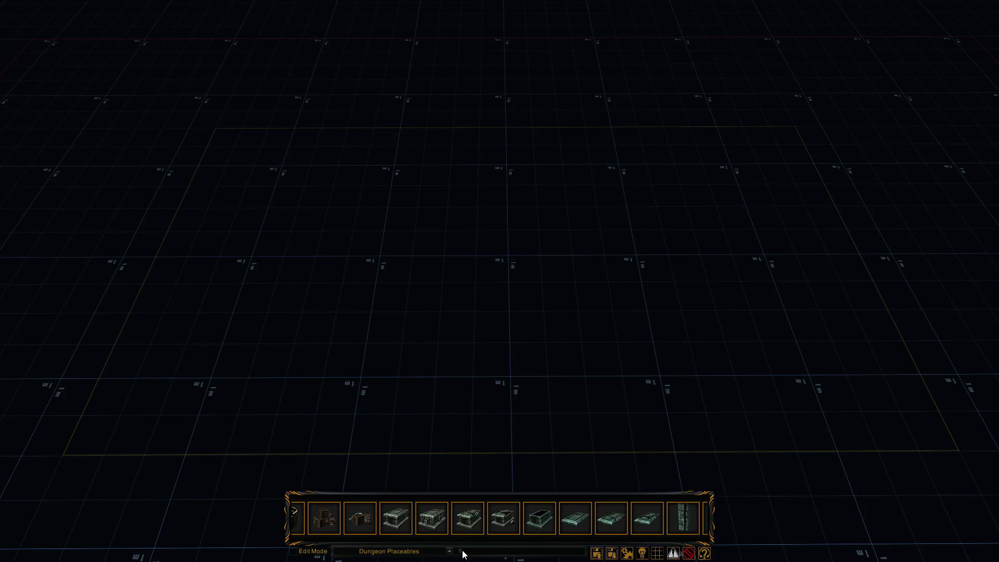
scroll(461, 550, "up", 3)
mouse_move(460, 554)
left_mouse_down()
mouse_move(472, 550)
mouse_move(464, 550)
left_mouse_up()
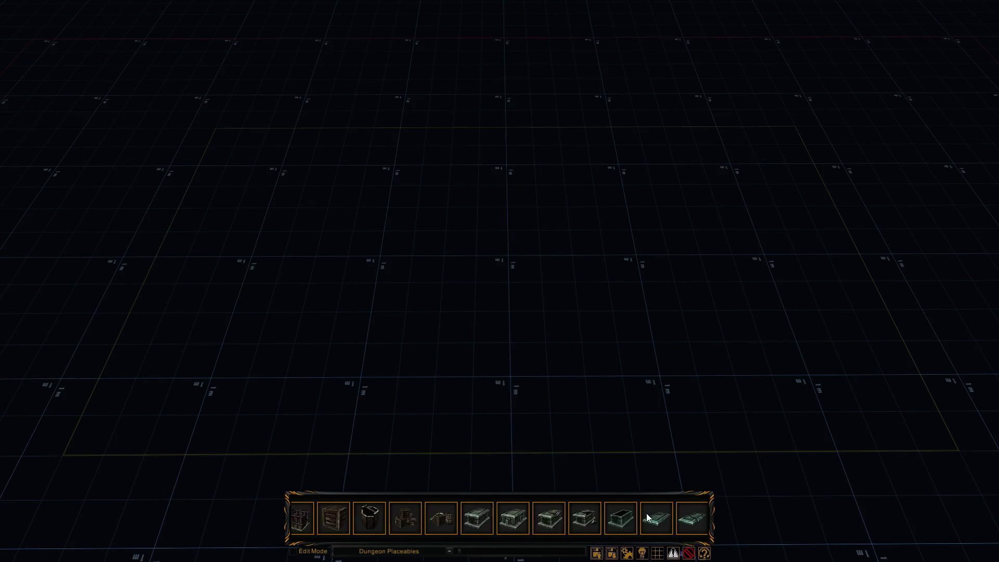
scroll(646, 513, "down", 5)
scroll(620, 513, "up", 3)
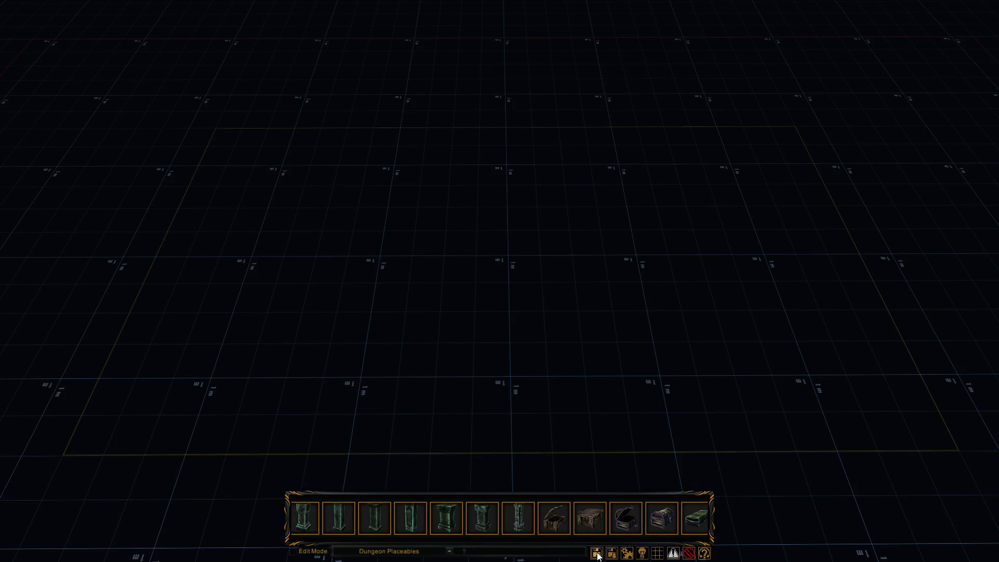
- Examine the VBM Performance Options without changing them, and toggle the lights twice
left_click(628, 553)
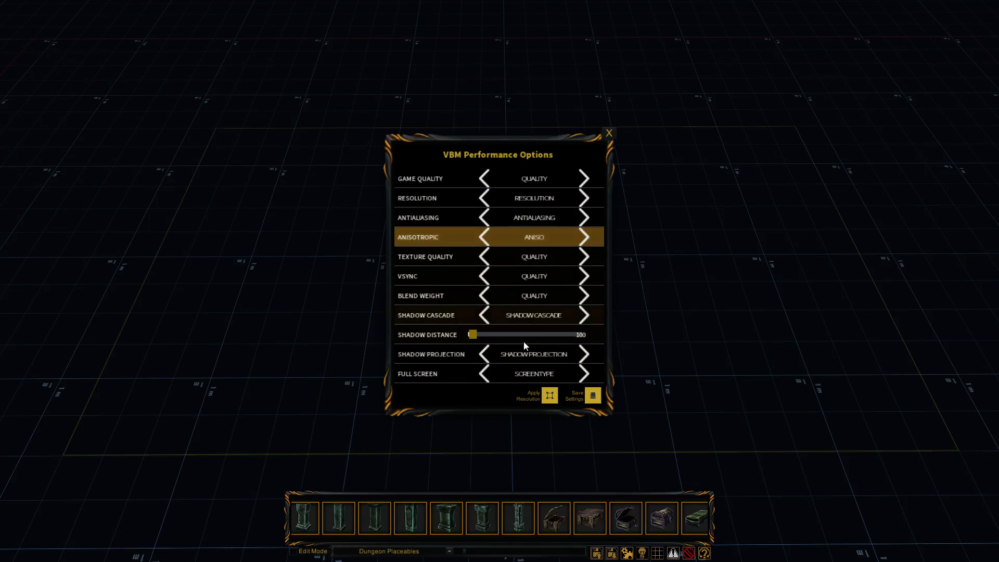
left_click(610, 133)
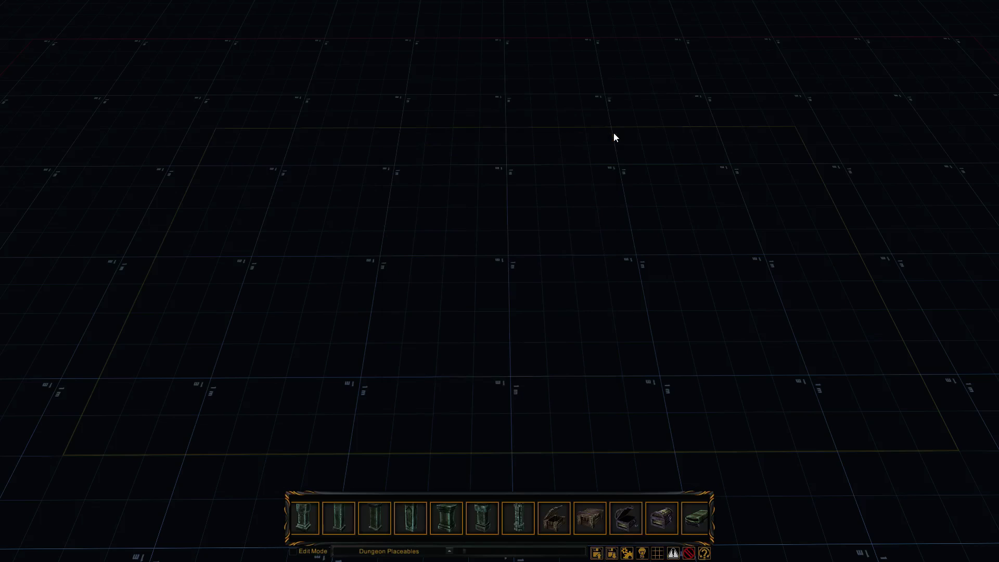
left_click(642, 553)
left_click(642, 553)
- Review the controls reference and bring up the Clear Map confirmation, dismissing it without clearing the map
left_click(704, 553)
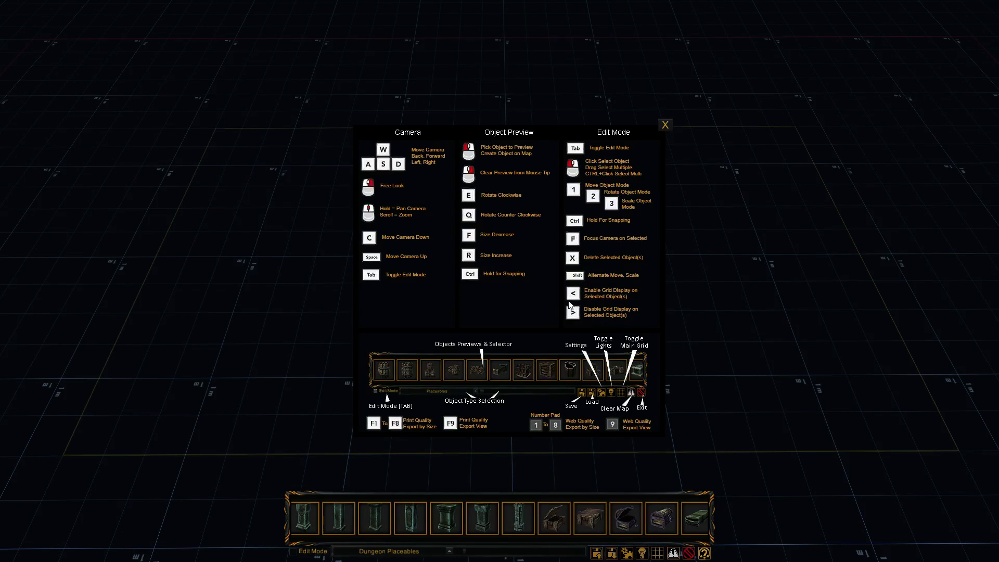
left_click(664, 125)
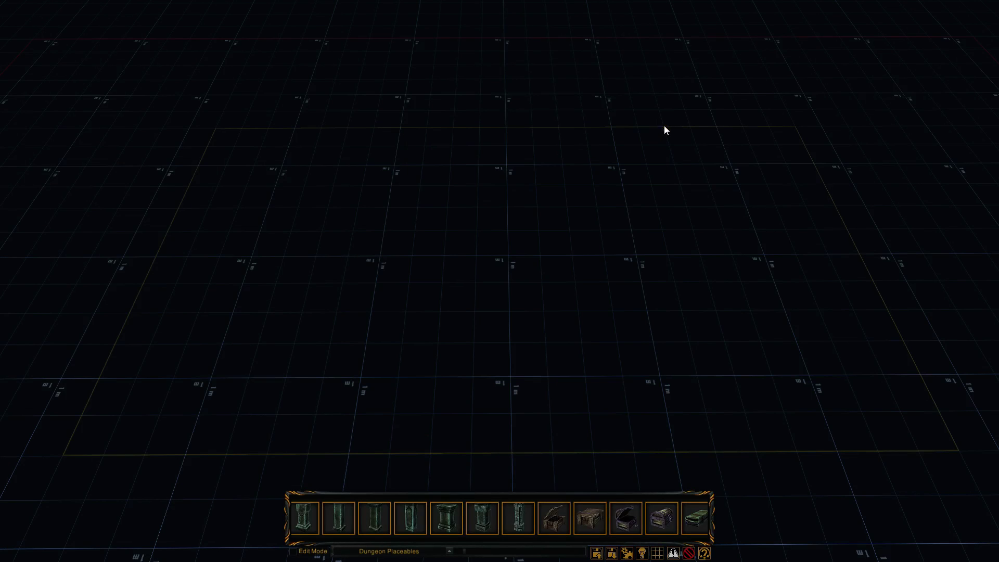
left_click(673, 554)
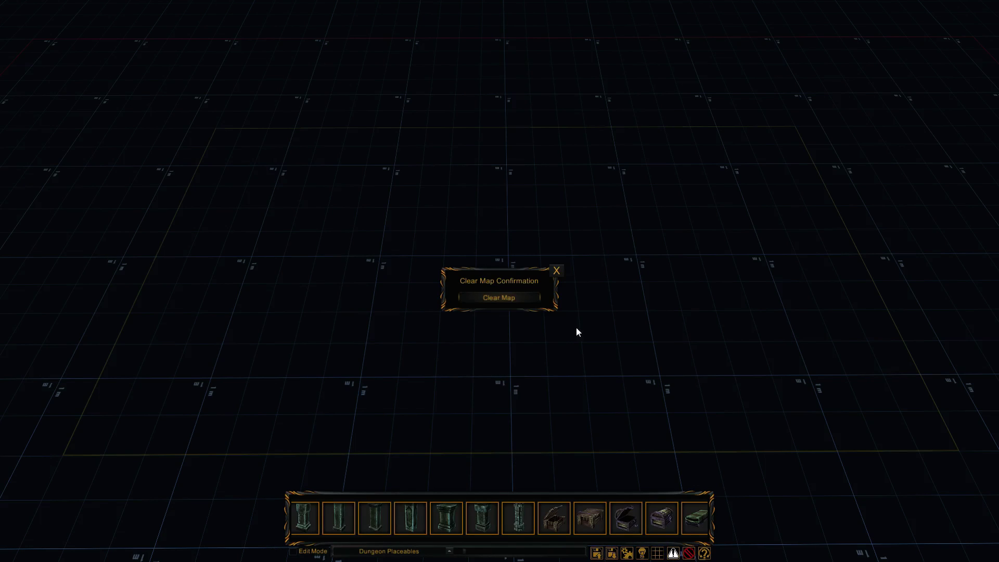
left_click(558, 273)
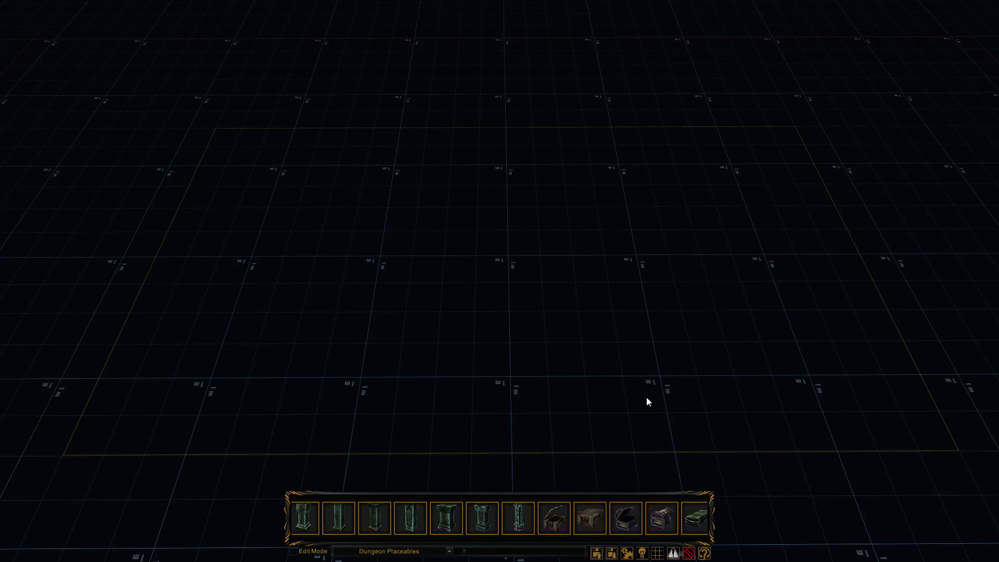
- Open the controls reference and try out moving, free-looking and zooming the camera over the grid
left_click(705, 553)
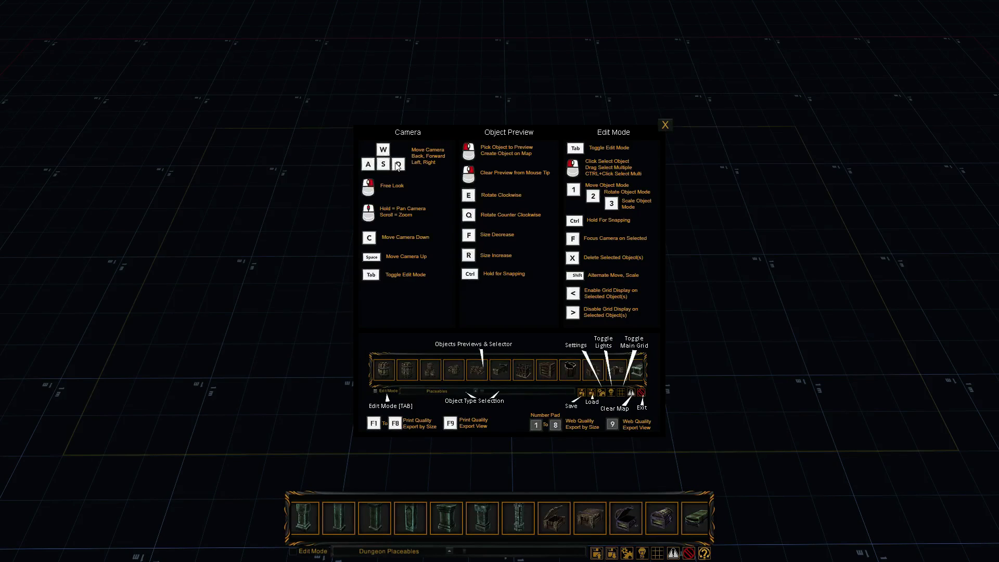
key("s")
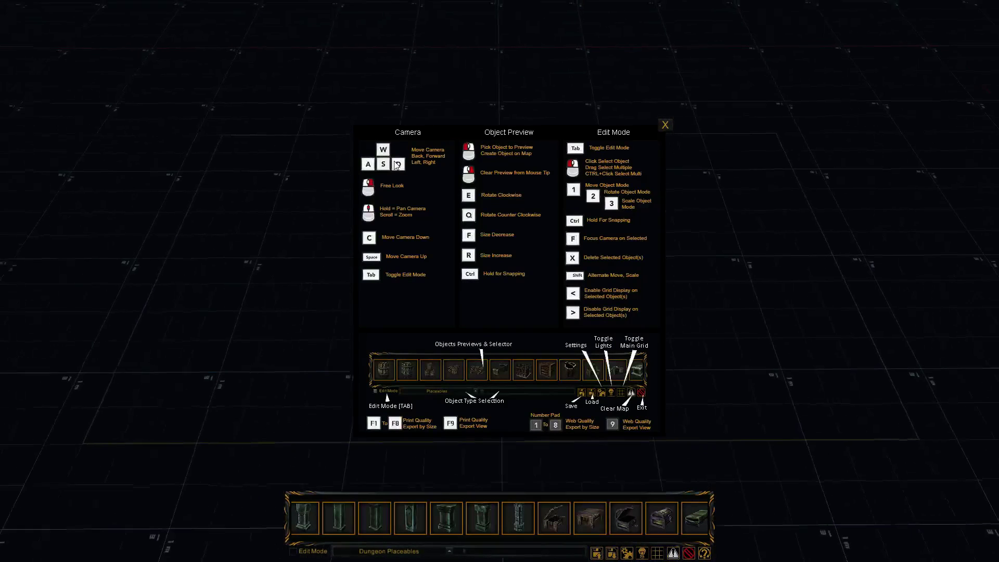
key("w")
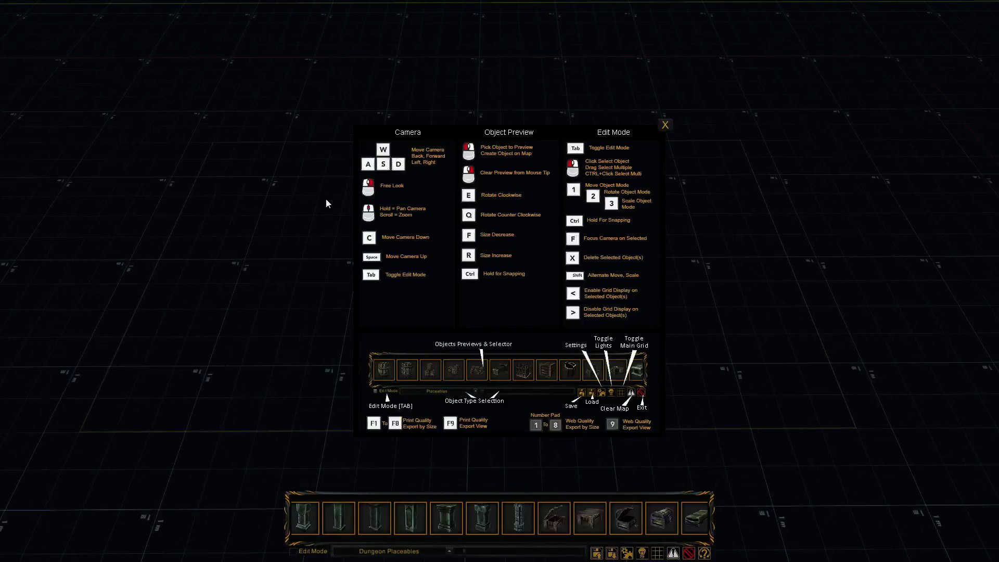
right_click_drag(328, 172, 305, 176)
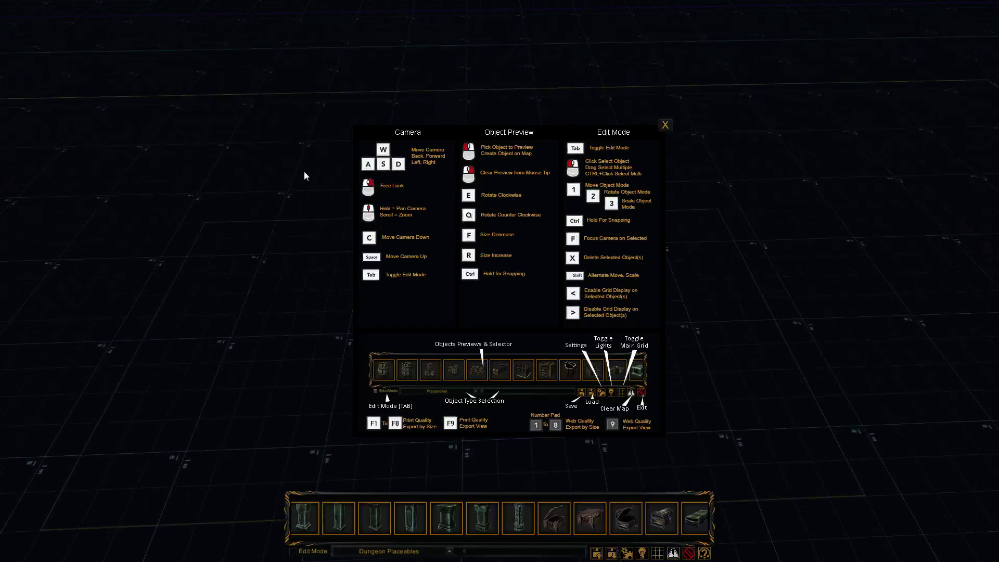
right_click_drag(310, 217, 311, 248)
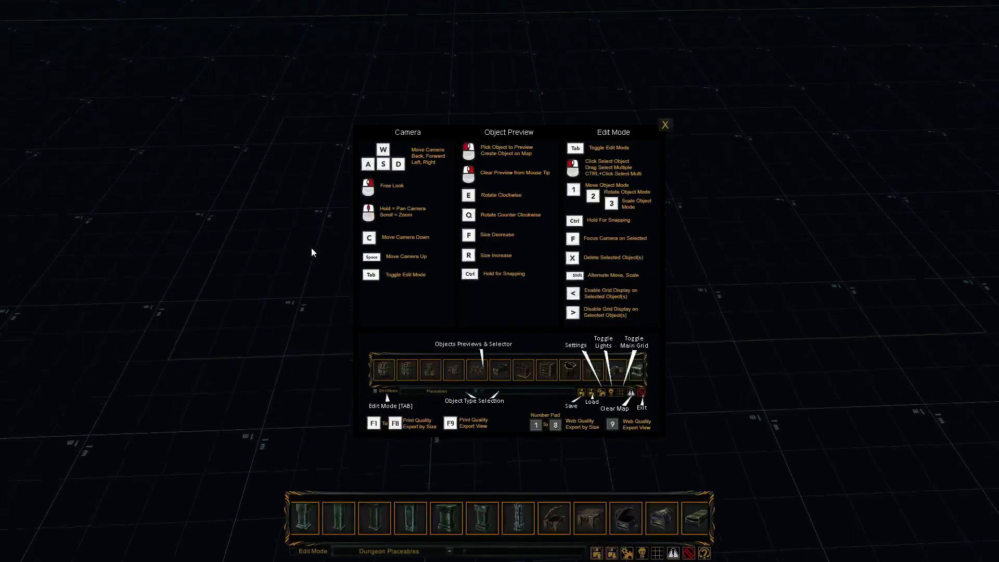
scroll(312, 248, "up", 5)
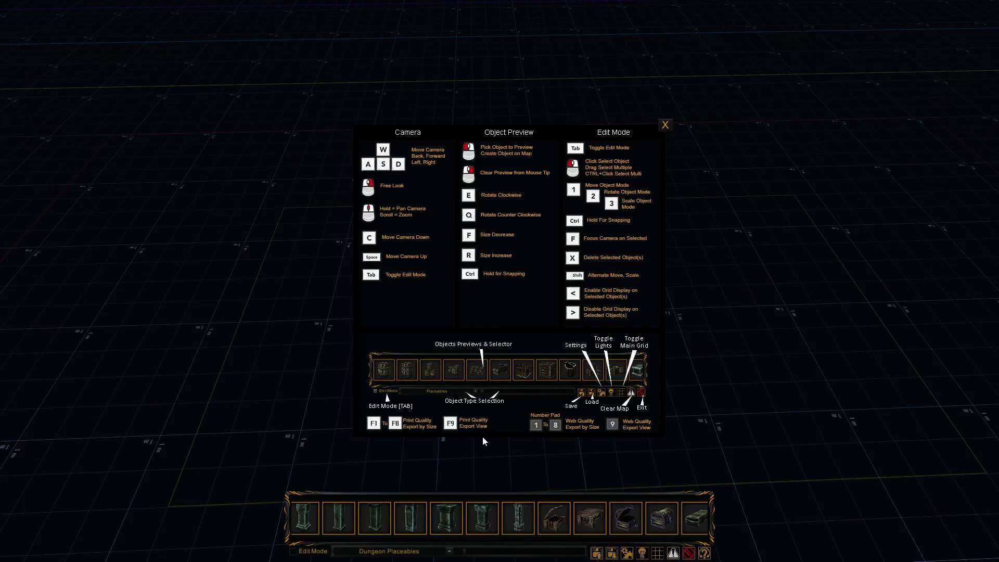
- Place one closed treasure chest from Dungeon Placeables on the grid and clear the object preview
left_click(661, 521)
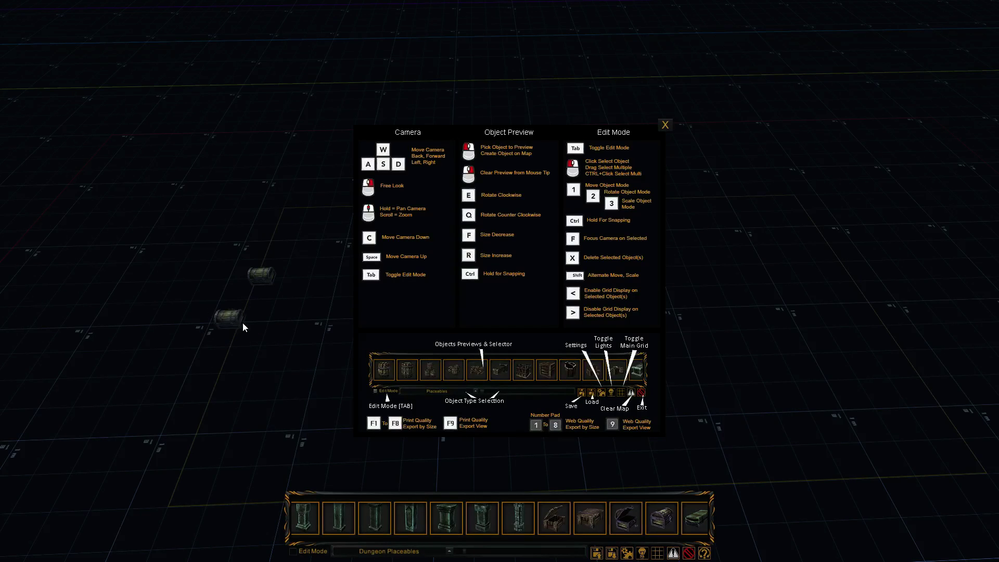
right_click(249, 339)
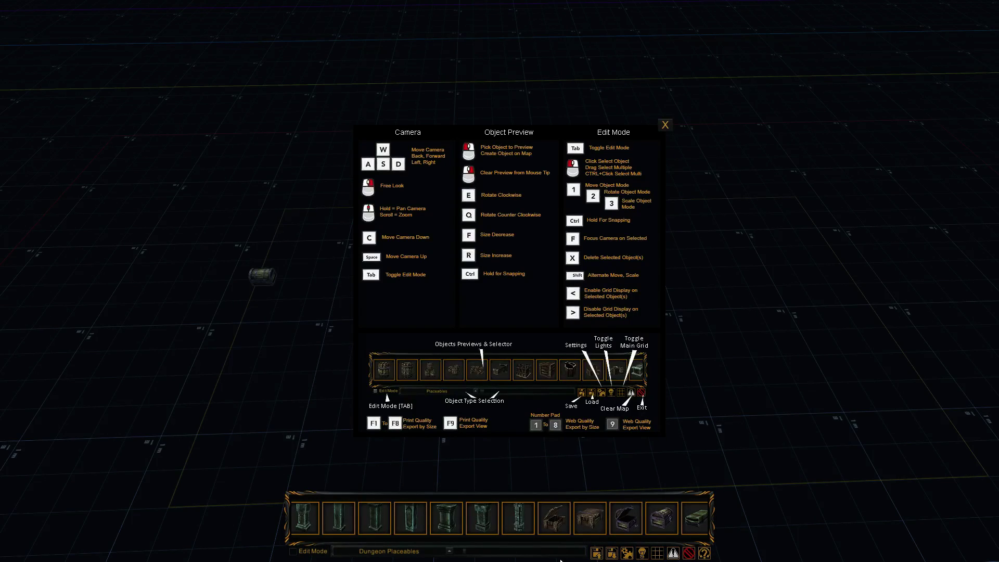
- Pick the sarcophagus with the broken lid from Dungeon Placeables and rotate its preview clockwise over the grid
scroll(598, 523, "down", 2)
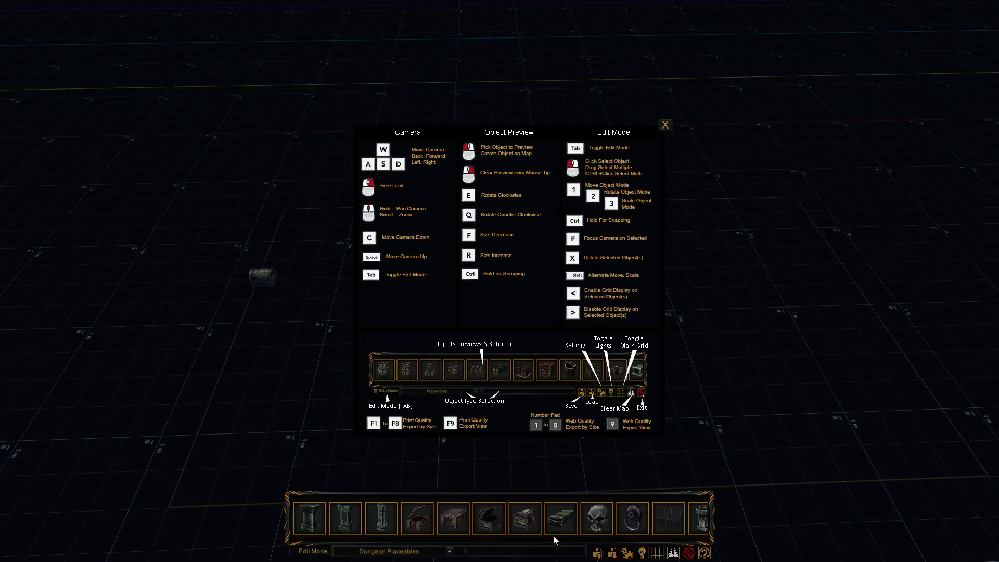
scroll(495, 518, "up", 5)
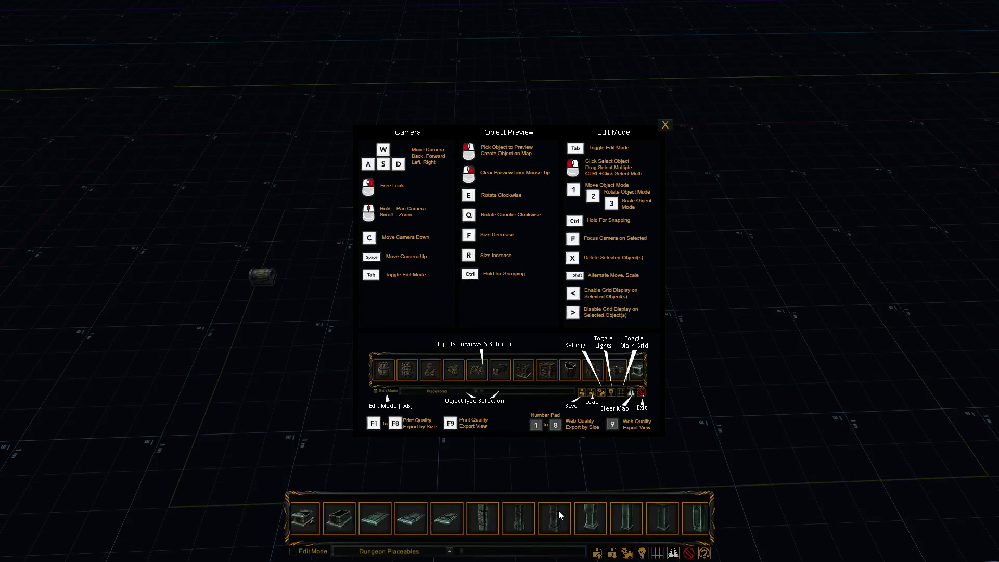
left_click(361, 519)
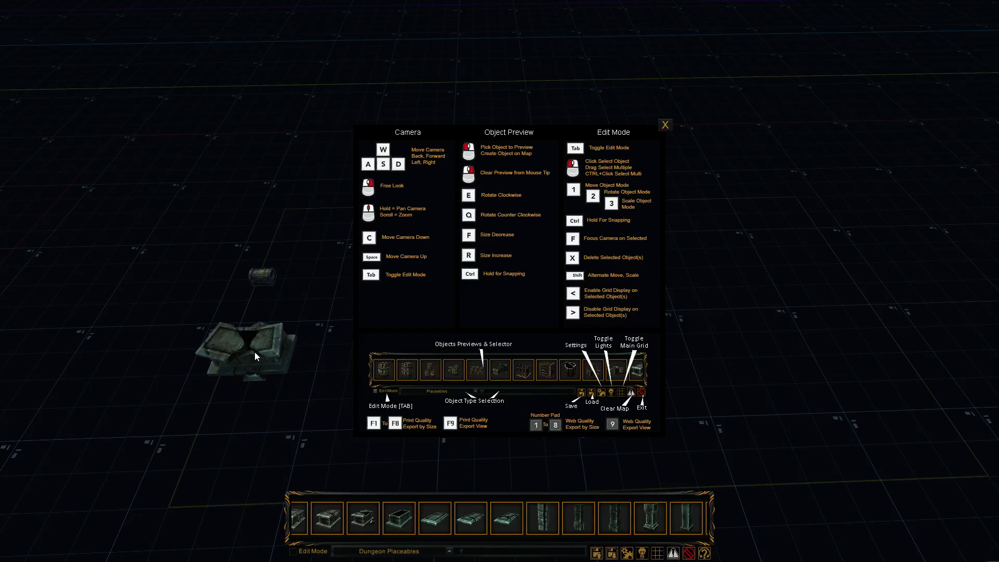
key("e")
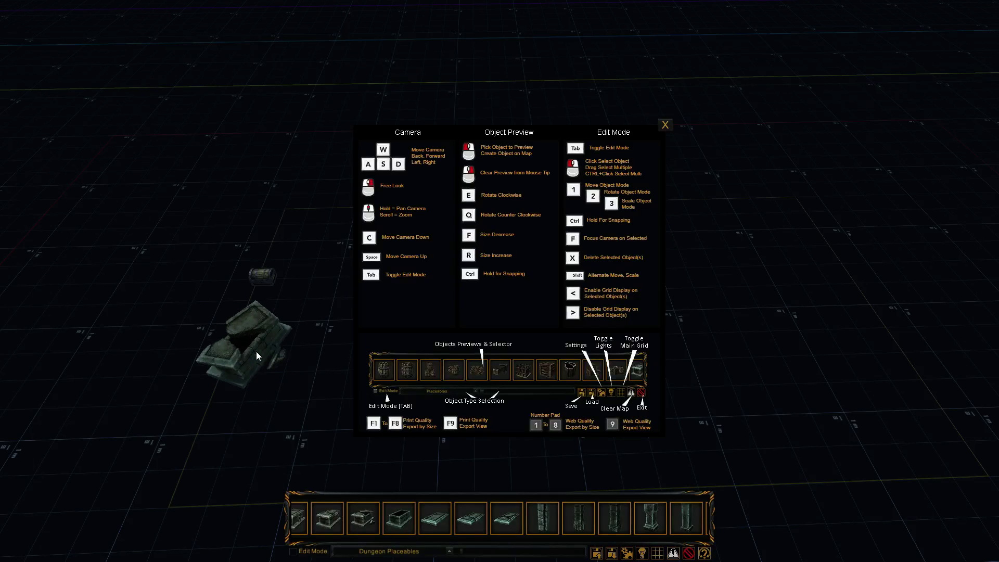
key("e")
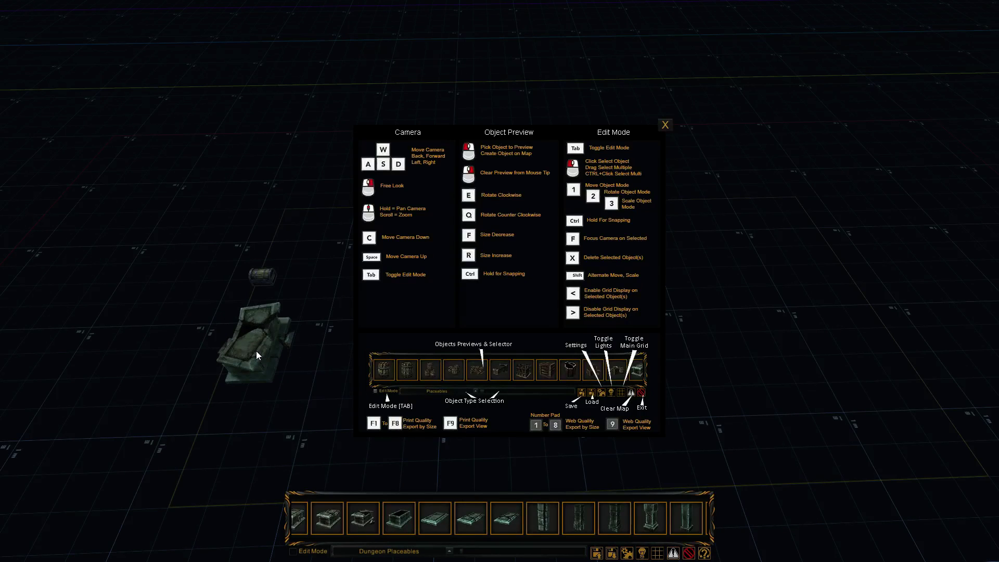
key("e")
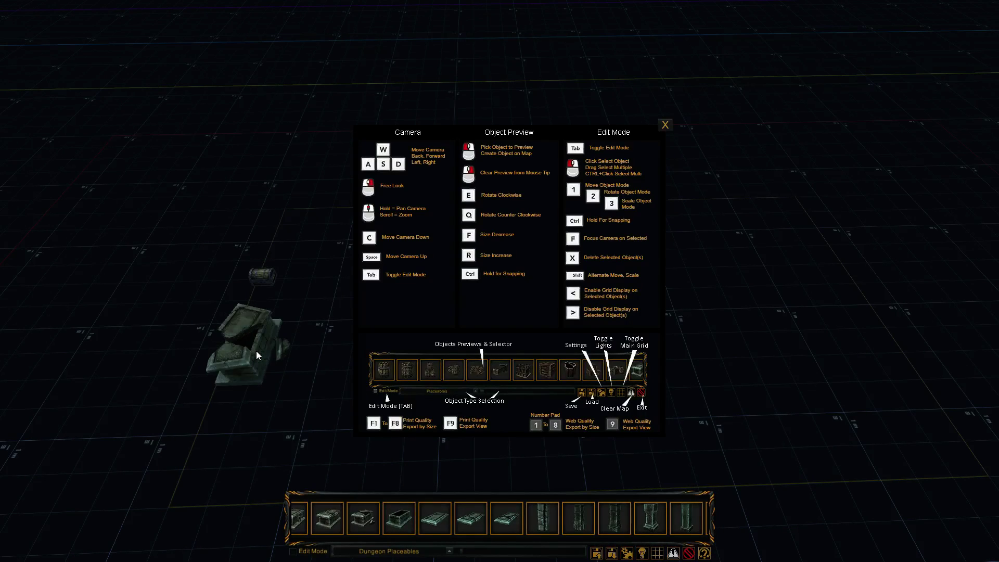
key("e")
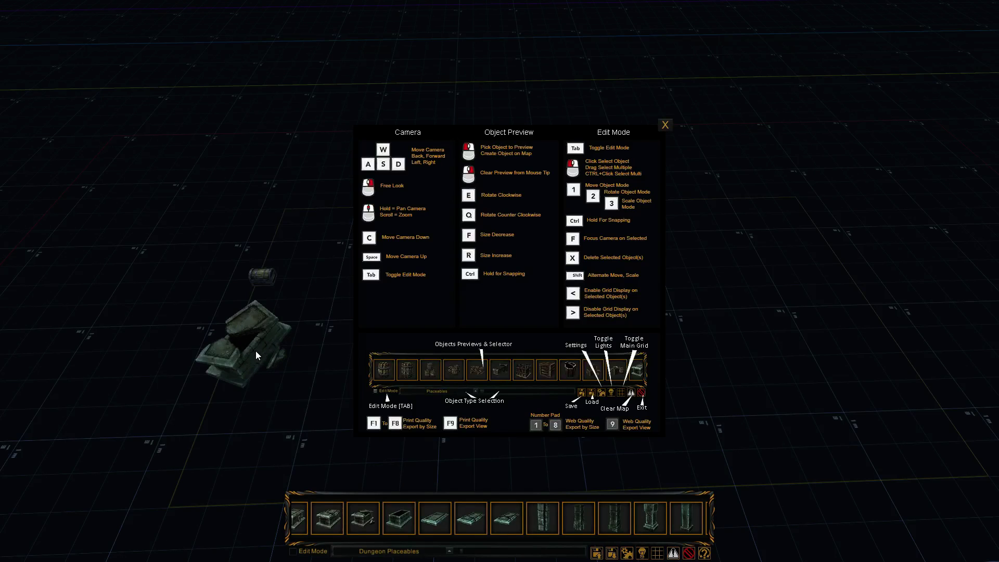
key("e")
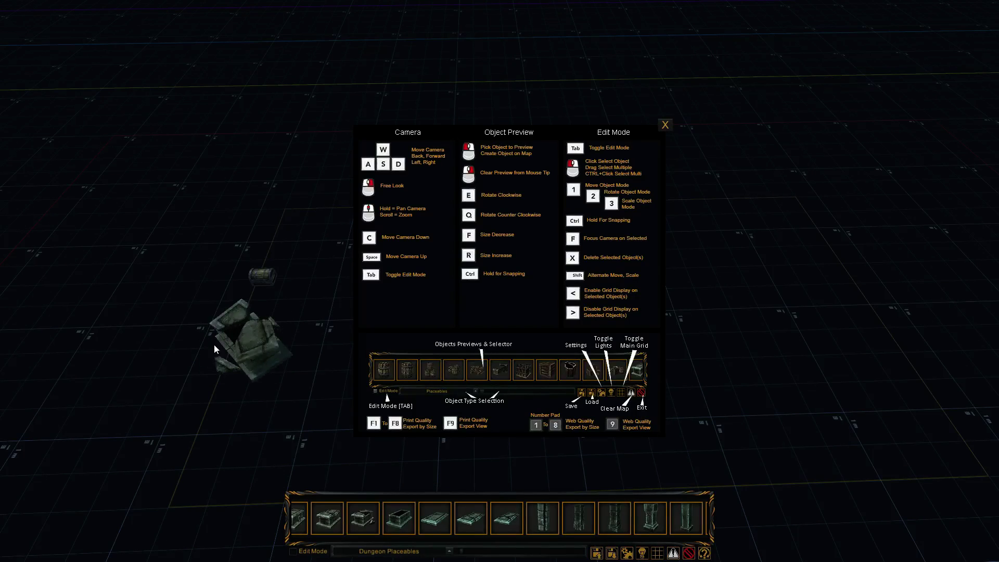
key("e")
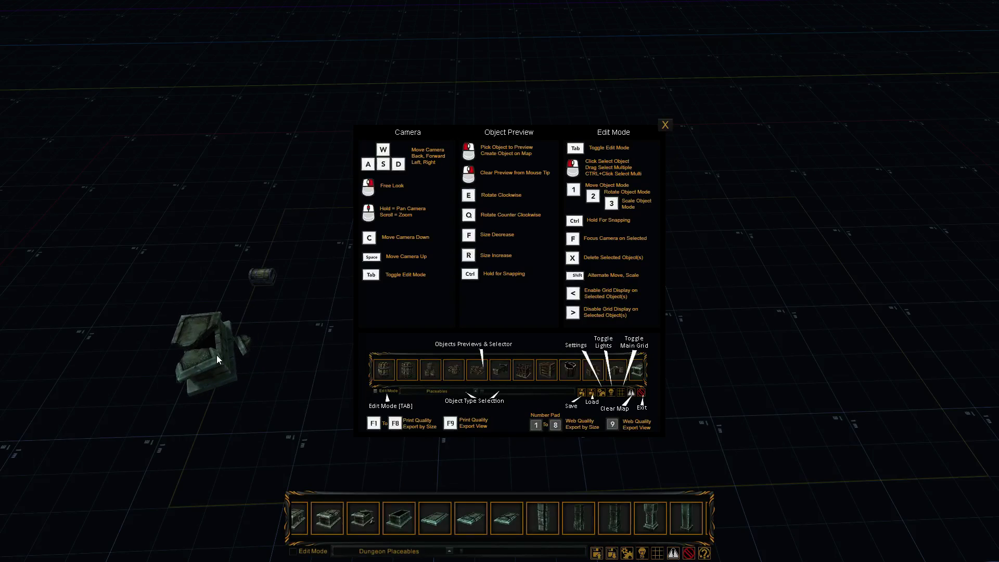
- Shrink the sarcophagus preview, and enlarge it well beyond its original size
key("f")
key("f")
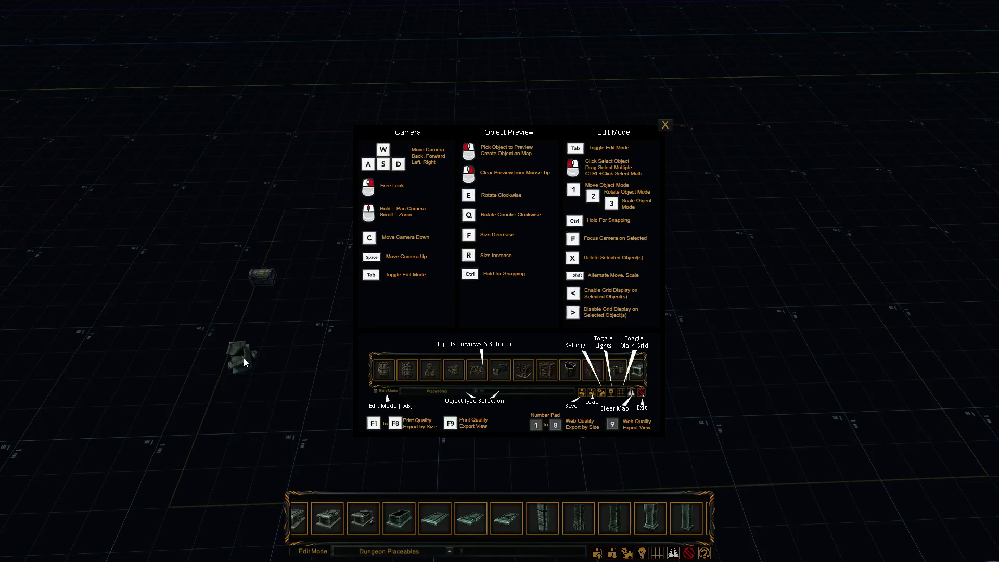
key("r")
key("r")
key("r")
key("r")
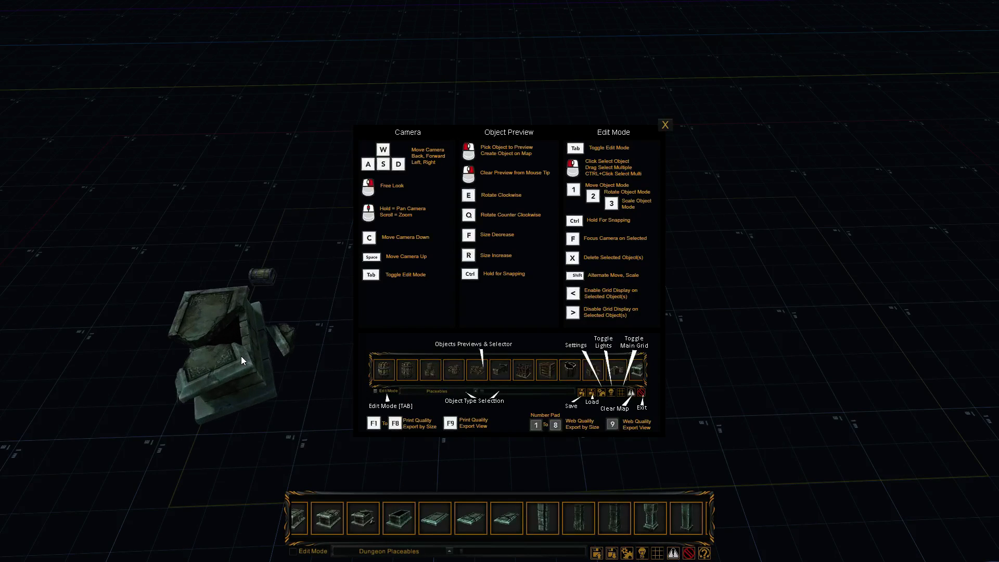
key("r")
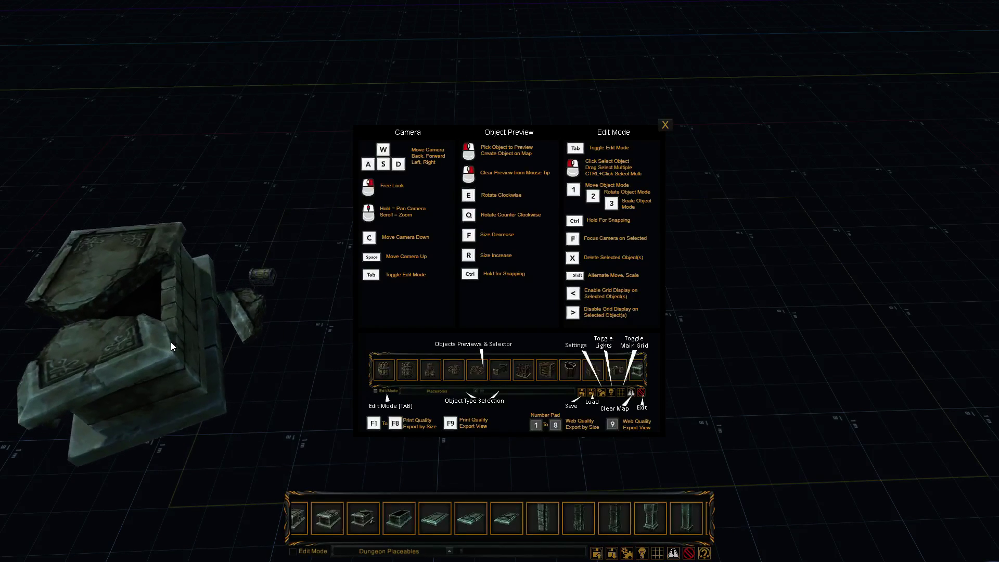
- Shrink the oversized sarcophagus preview to a small fraction of its size and readjust its scale
key("f")
key("f")
key("f")
key("f")
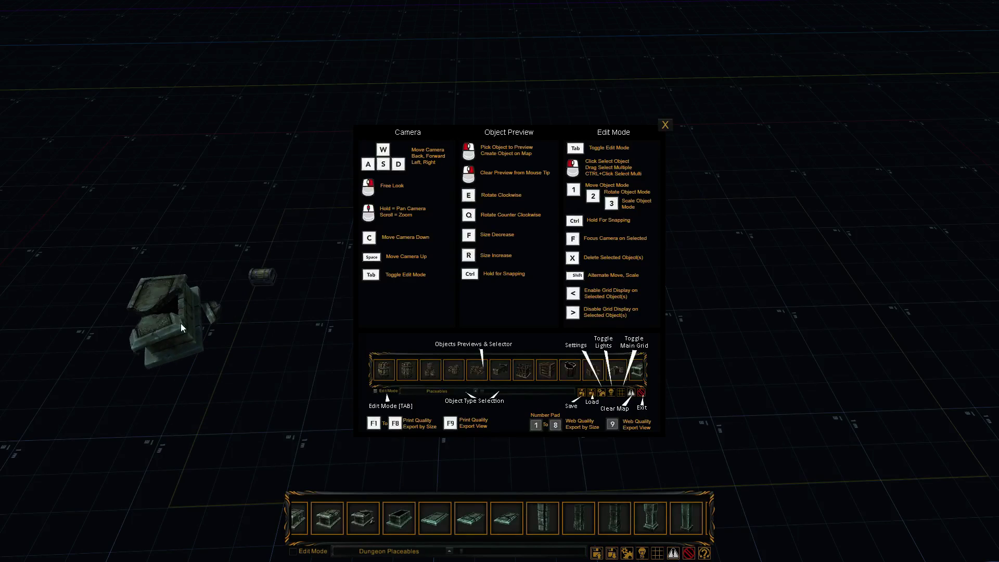
key("r")
key("r")
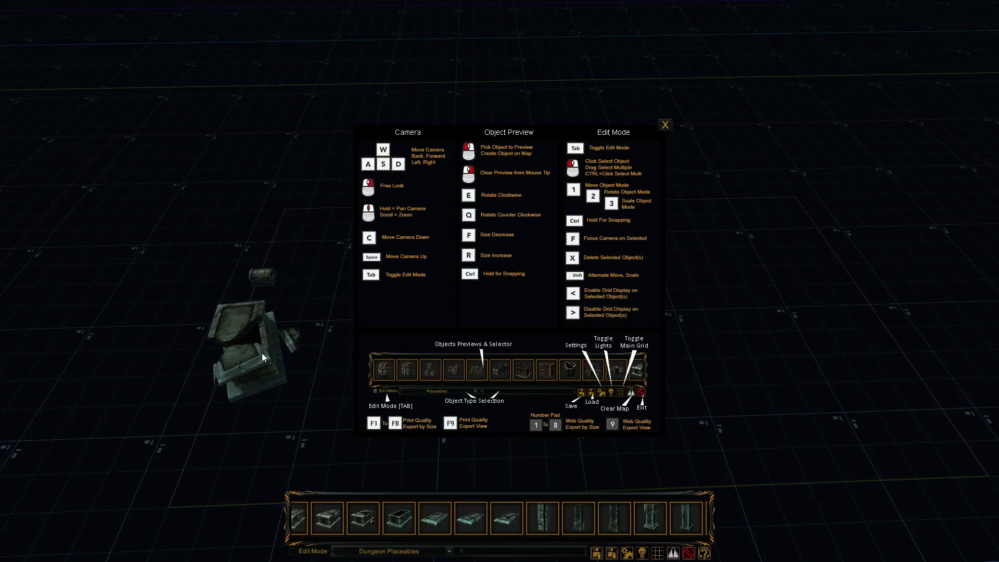
- Rotate the sarcophagus preview slightly clockwise and place it on the grid just in front of the treasure chest
key("e")
key("e")
key("e")
key("e")
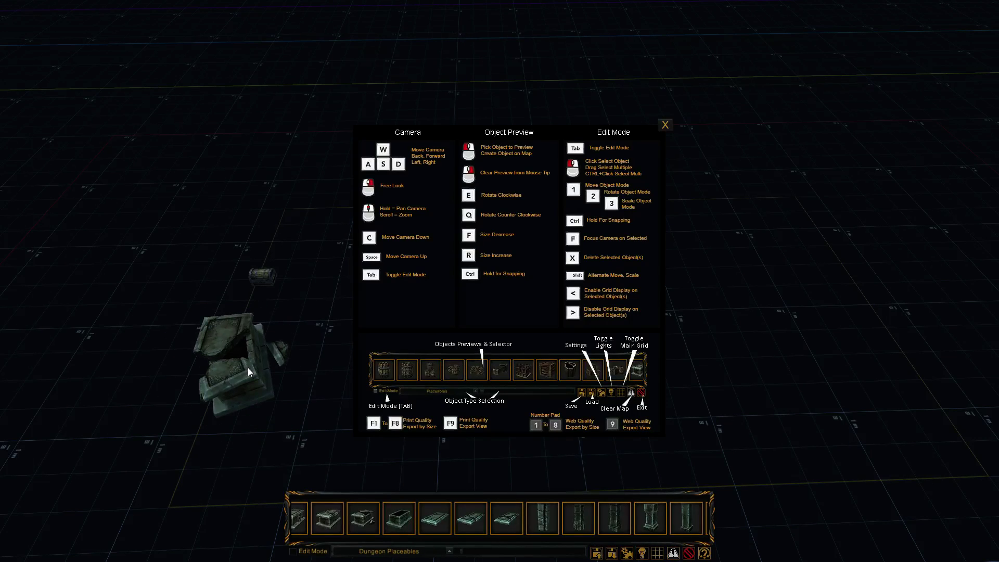
left_click(248, 367)
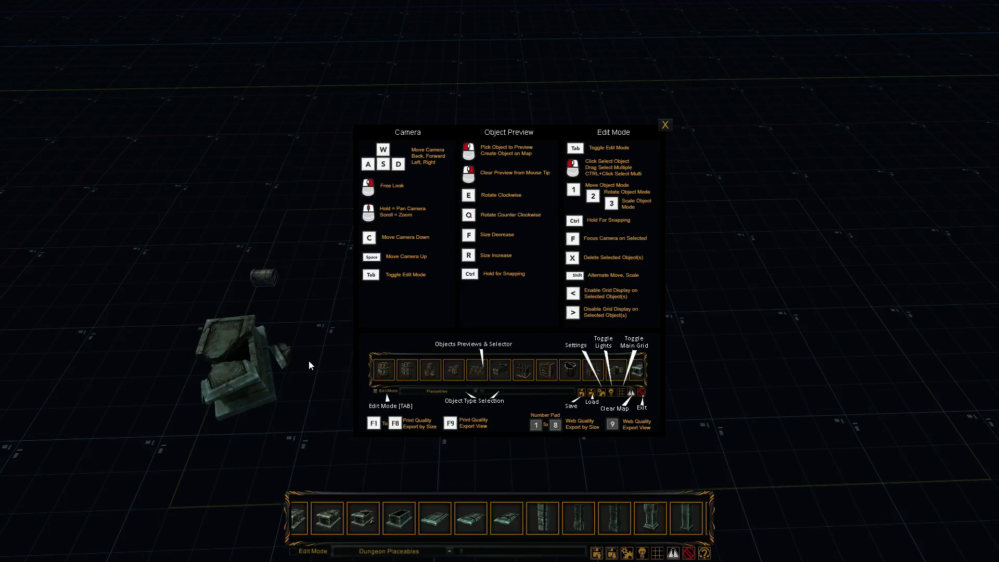
- Turn on edit mode, select the treasure chest, and try moving it farther back on the grid before undoing the move
key("Tab")
left_click(264, 275)
left_click_drag(241, 239, 241, 206)
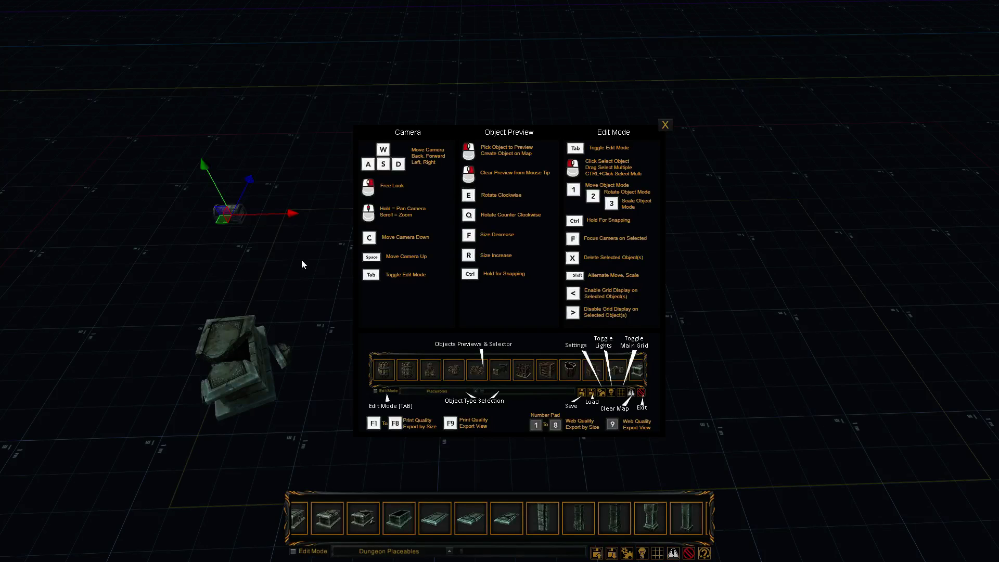
key("ctrl+z")
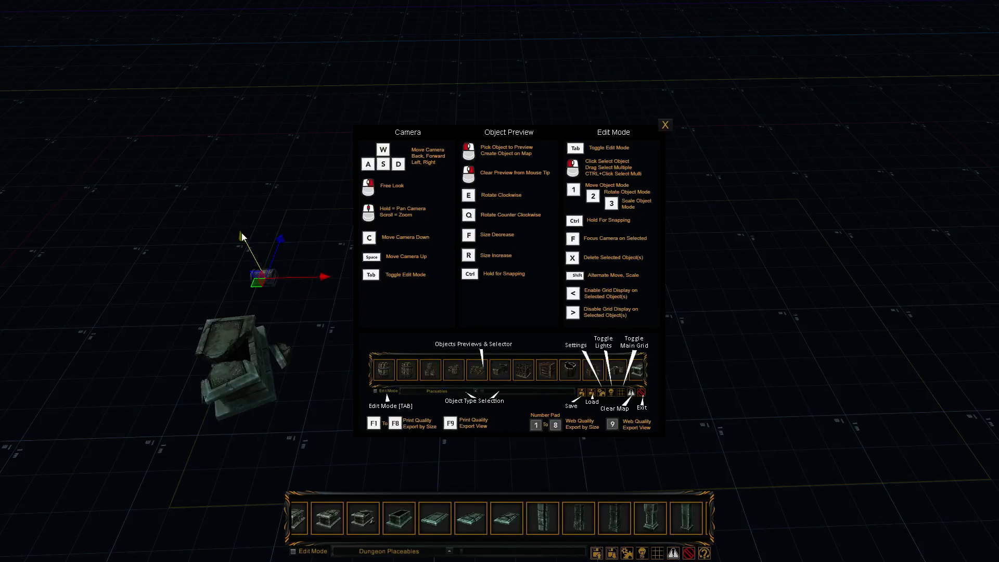
- Rotate the treasure chest slightly about its vertical axis and nudge it a little along the green axis
key("2")
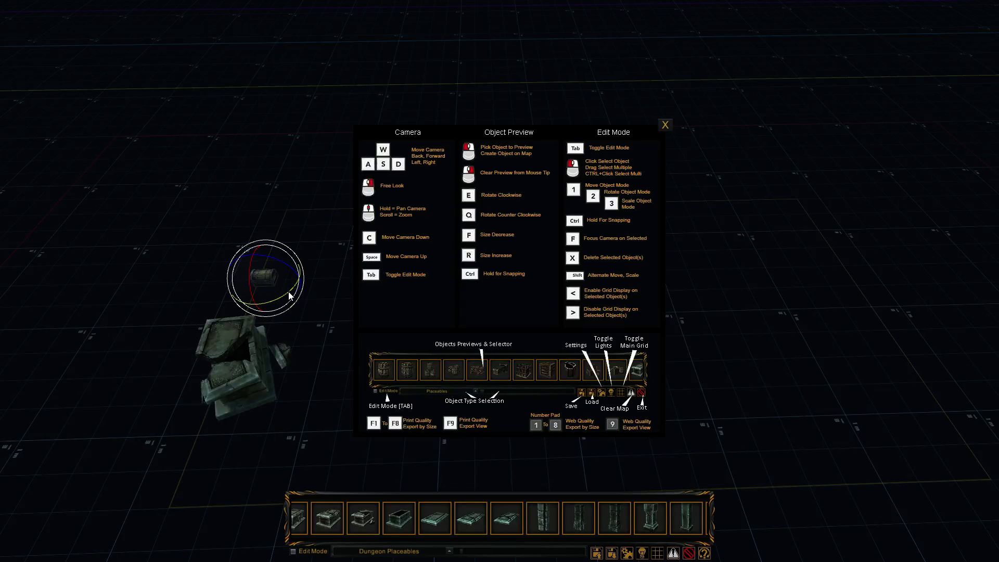
left_click_drag(288, 291, 316, 279)
key("1")
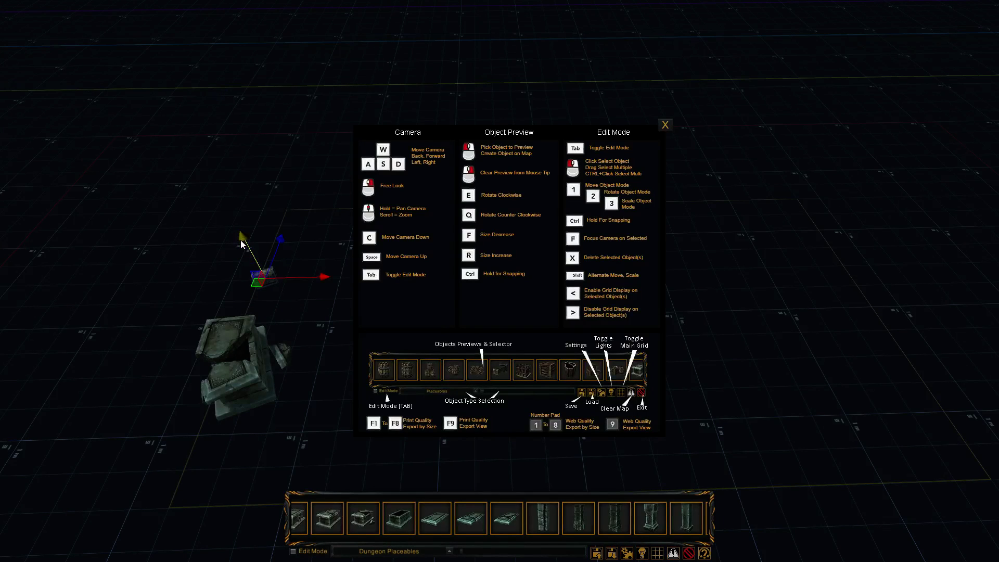
mouse_move(240, 240)
left_mouse_down()
mouse_move(228, 209)
mouse_move(236, 239)
left_mouse_up()
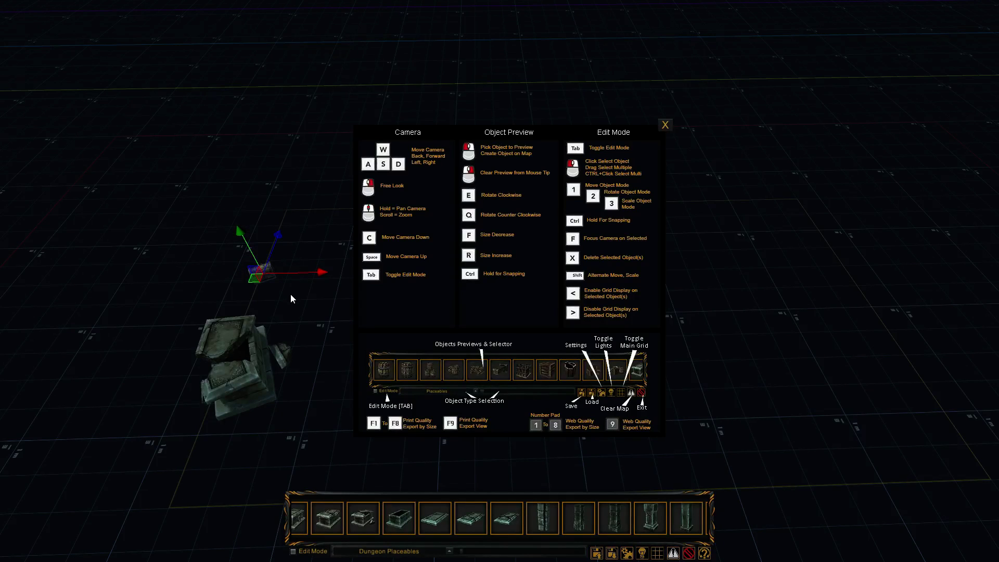
- Switch the selected treasure chest to scale mode and enlarge it uniformly to several times its original size
key("3")
key("r")
key("r")
key("r")
key("r")
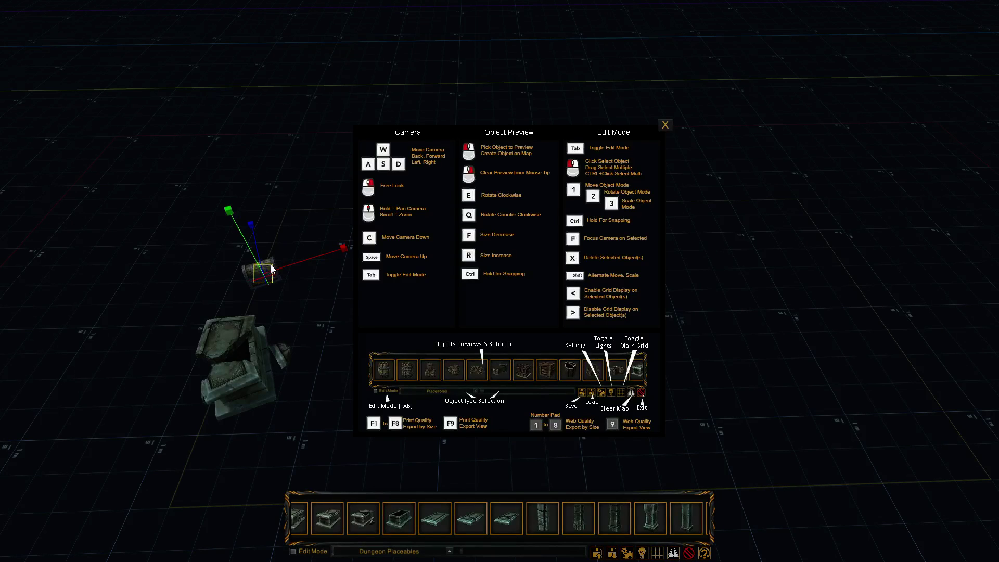
key("f")
key("f")
key("f")
key("f")
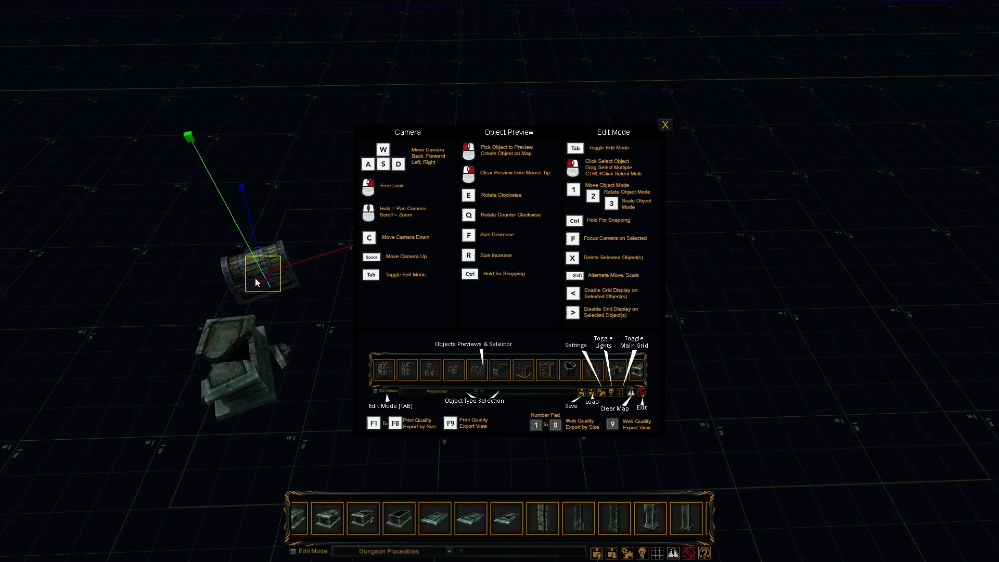
- Stretch the enlarged treasure chest lengthwise along the red axis and shorten it again
key("r")
key("f")
key("3")
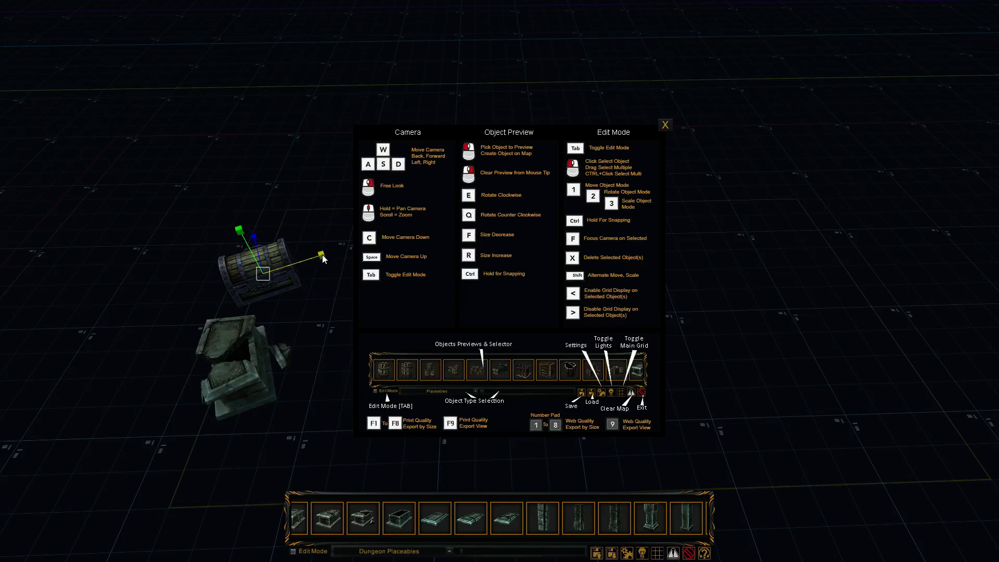
left_click_drag(322, 255, 371, 251)
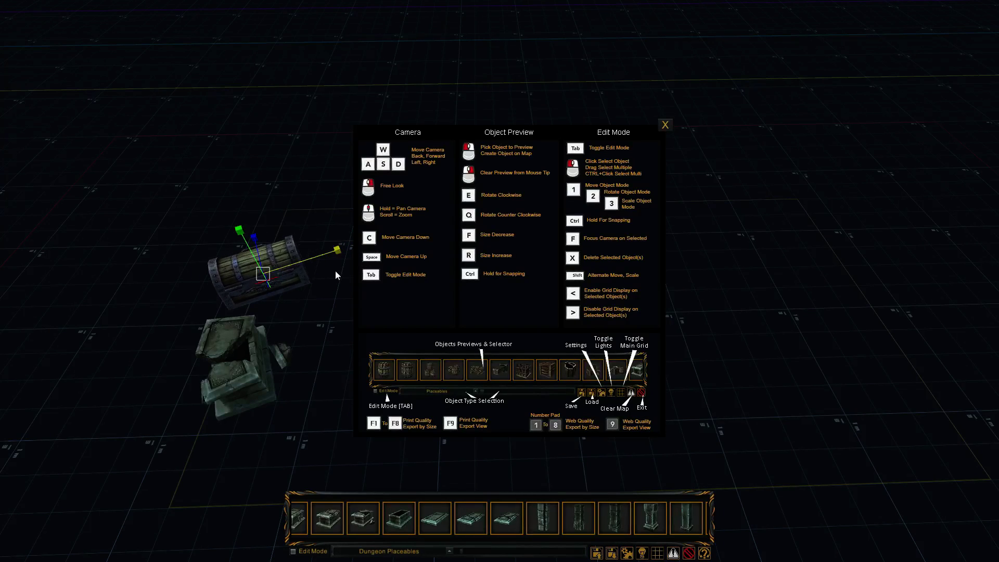
mouse_move(336, 272)
left_mouse_down()
mouse_move(304, 266)
mouse_move(335, 262)
mouse_move(320, 268)
left_mouse_up()
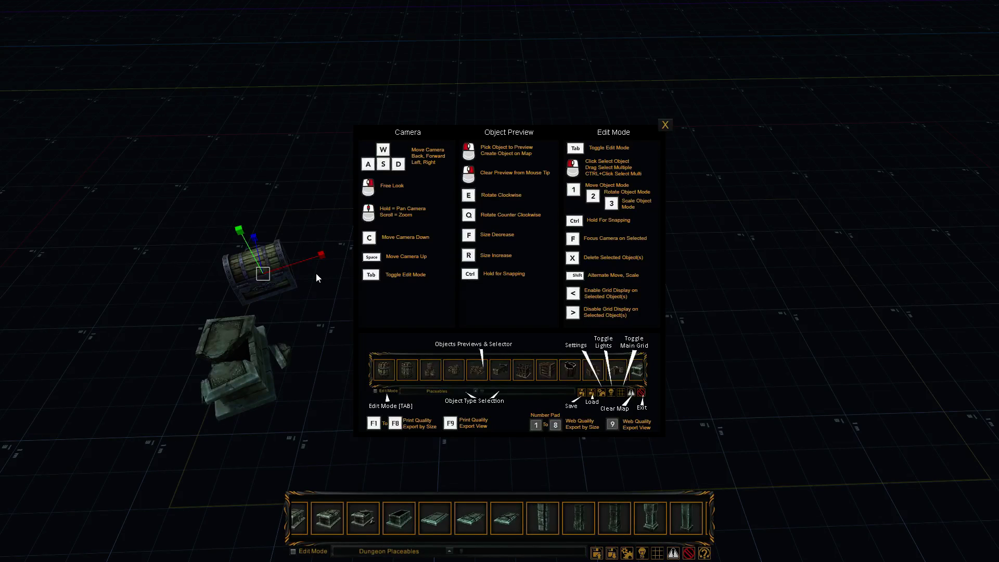
- Return the treasure chest to move mode and look around the map to view both objects from farther away
key("1")
key("a")
right_click_drag(307, 276, 257, 217)
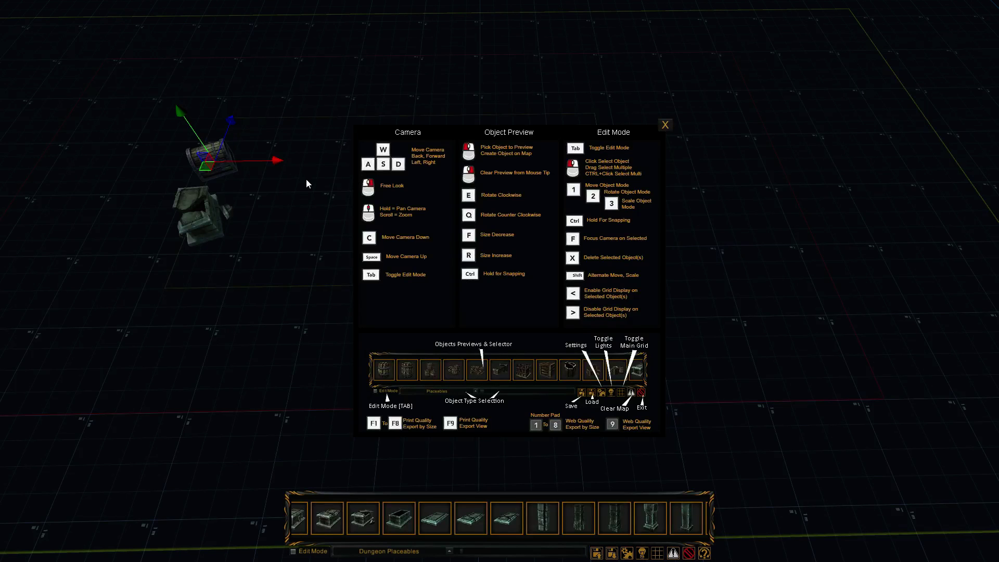
key("x")
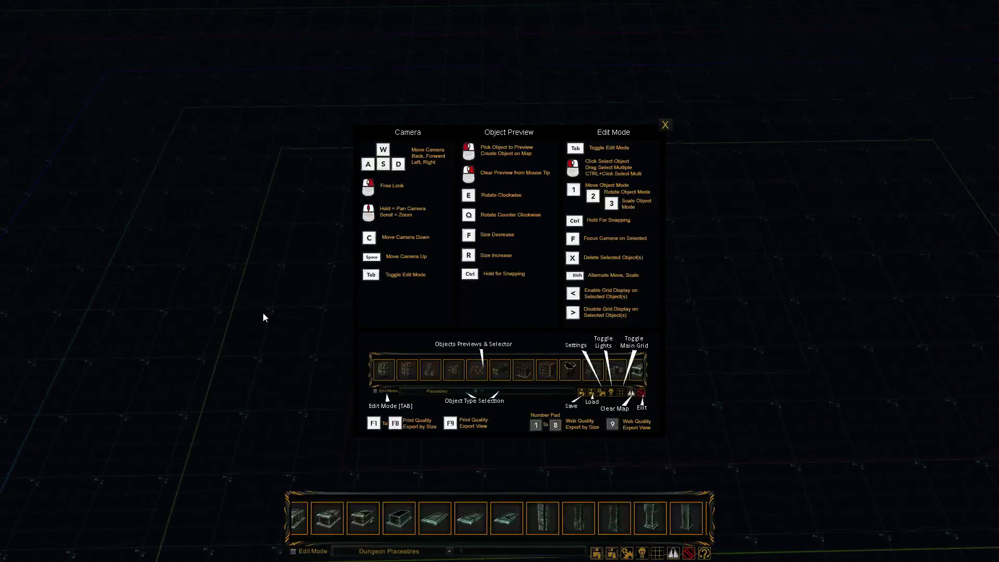
right_click_drag(263, 318, 163, 280)
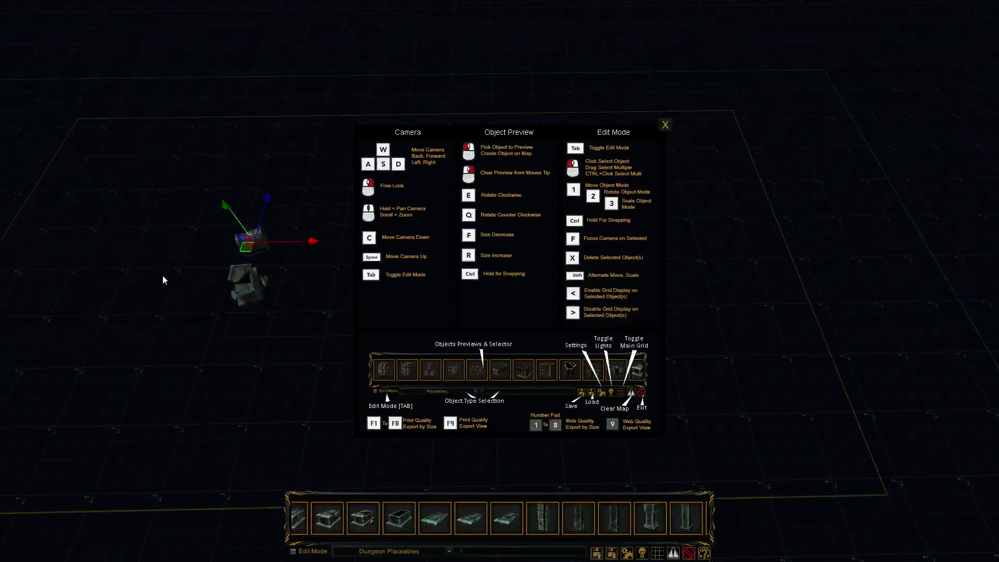
- Select the sarcophagus with the broken lid and delete it from the map
left_click(252, 289)
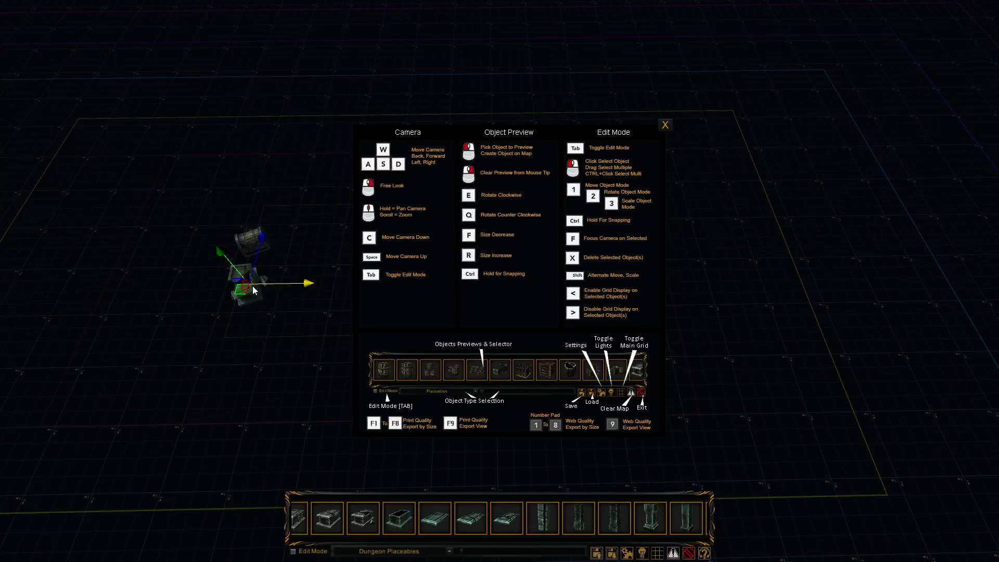
right_click_drag(252, 286, 167, 344)
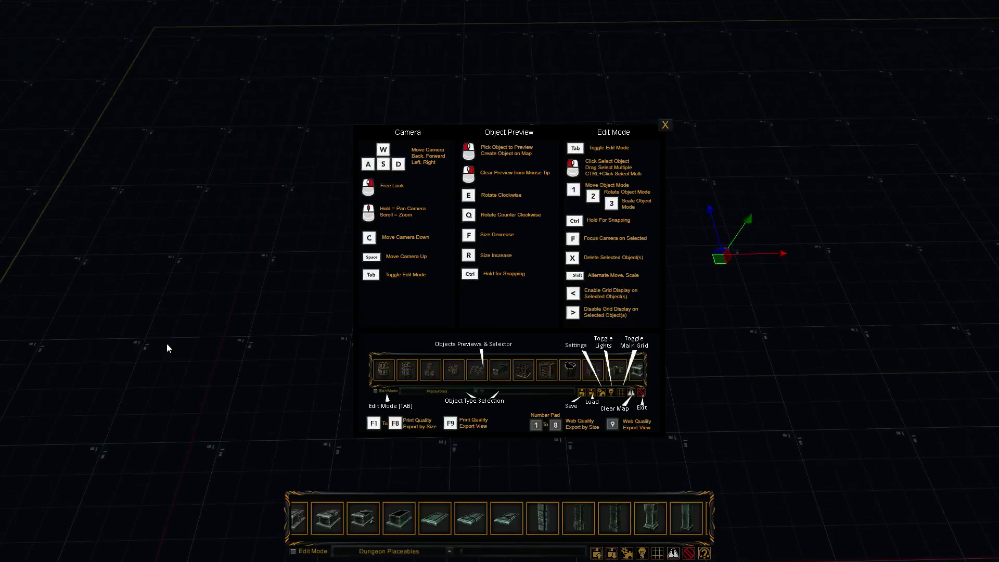
right_click_drag(270, 341, 245, 312)
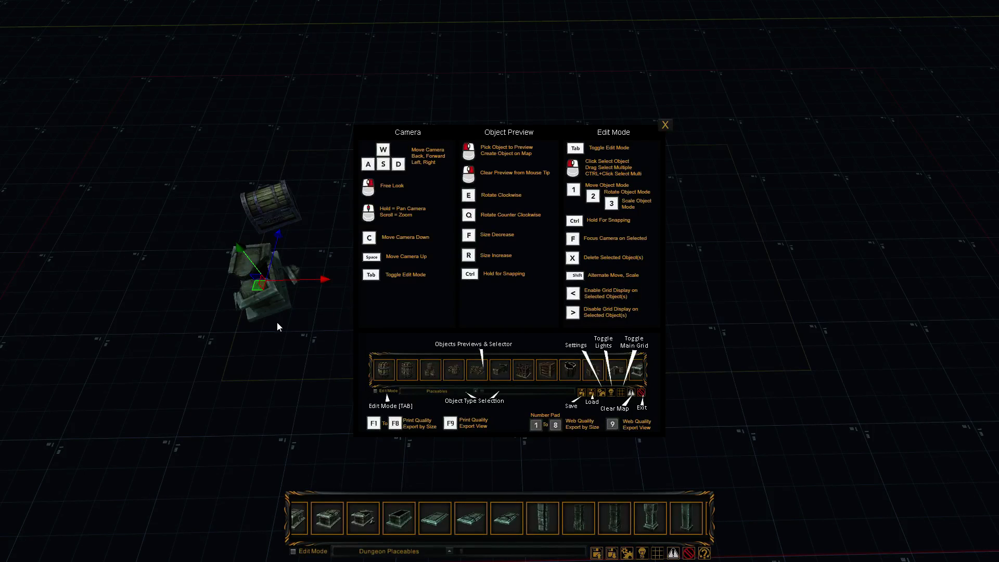
key("x")
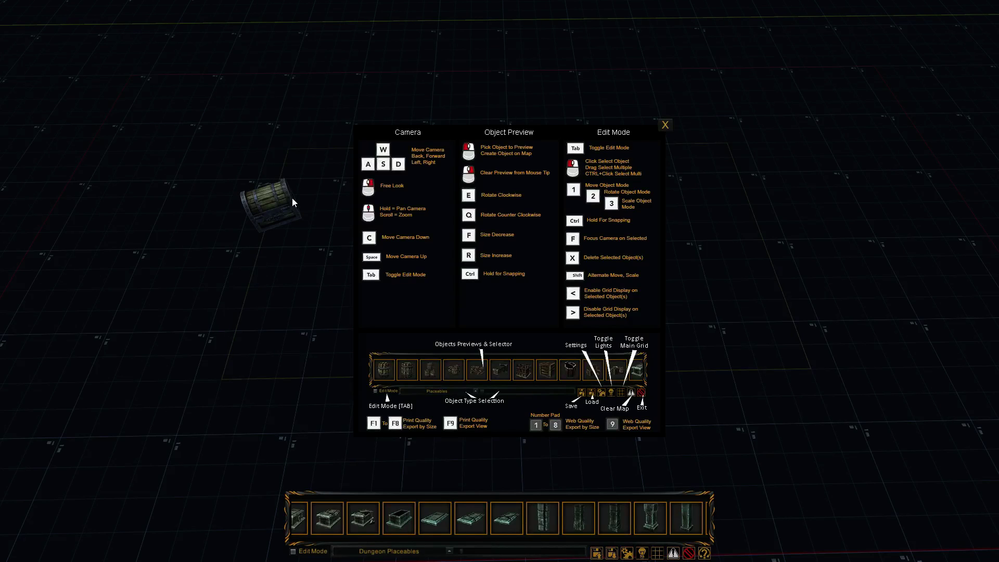
- Select the treasure chest, shift it a short distance across the grid, and cycle through its transform modes
left_click(273, 210)
left_click_drag(324, 206, 260, 219)
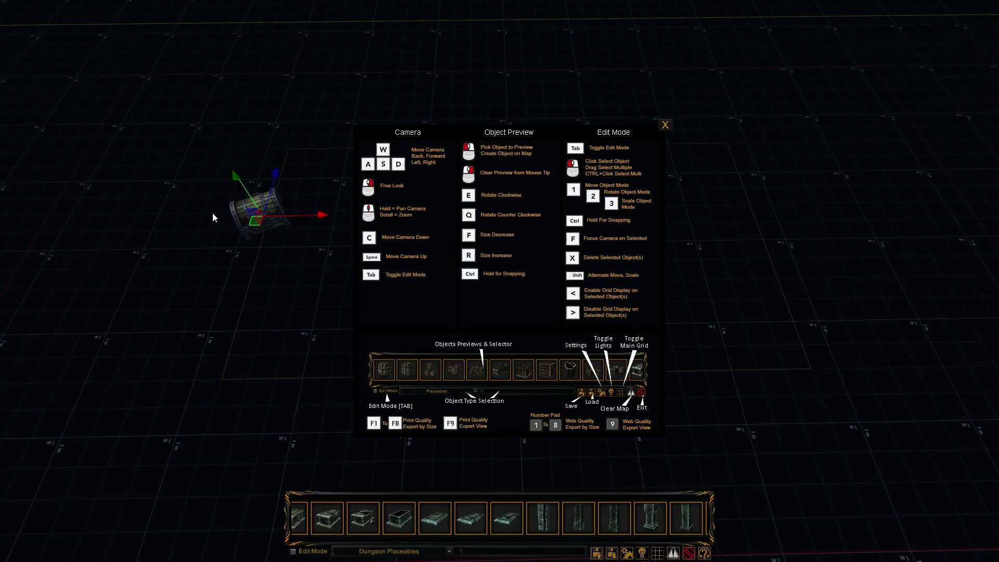
key("2")
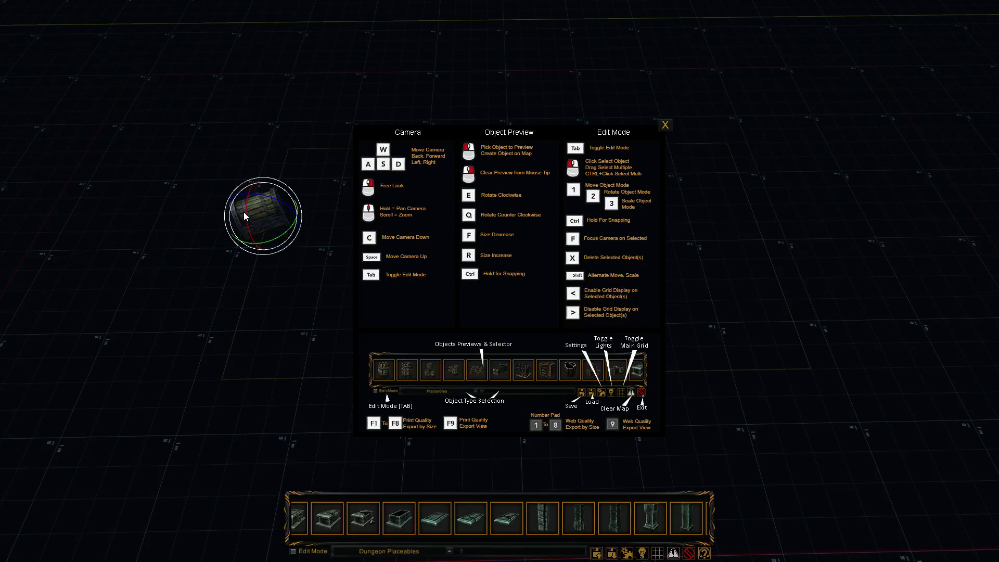
key("1")
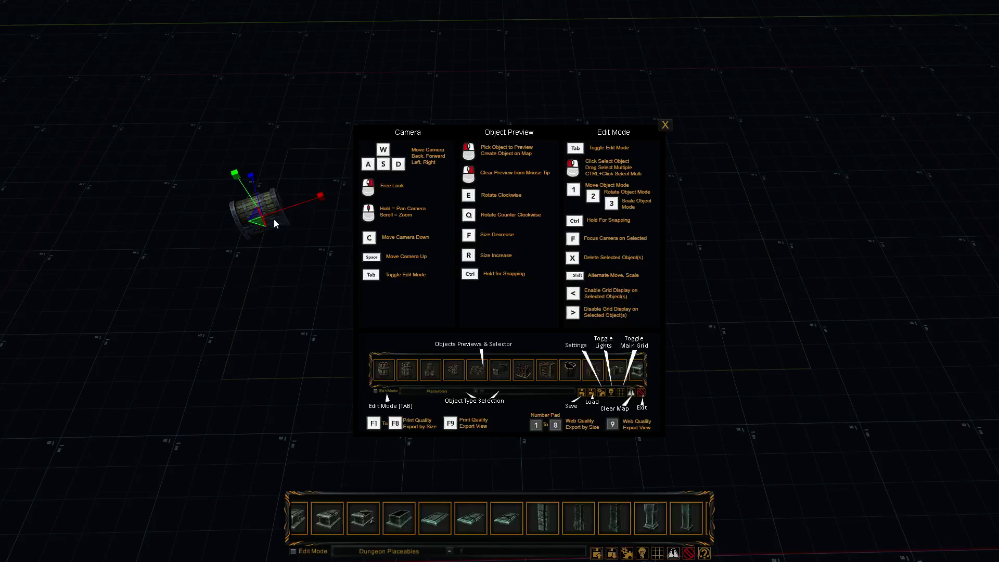
- Try enlarging the treasure chest with alternate and uniform scaling, shrink it back, and delete it from the map
key("e")
key("r")
key("e")
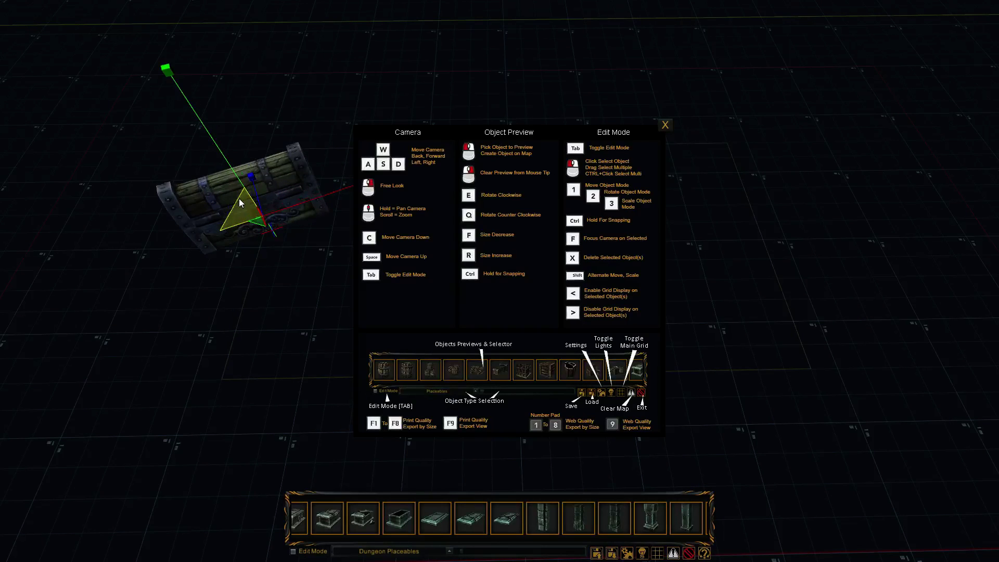
key("r")
key("3")
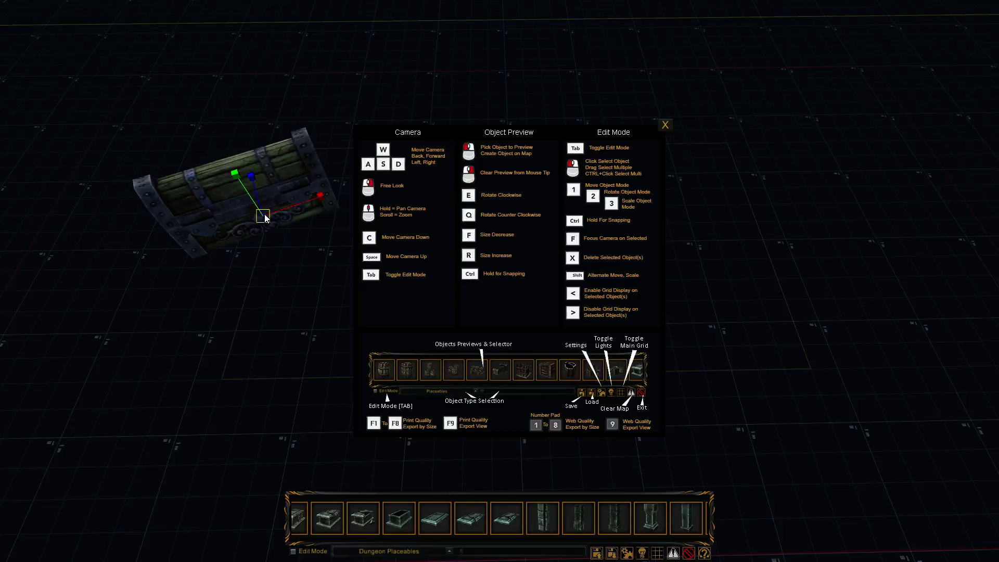
left_click_drag(267, 217, 268, 281)
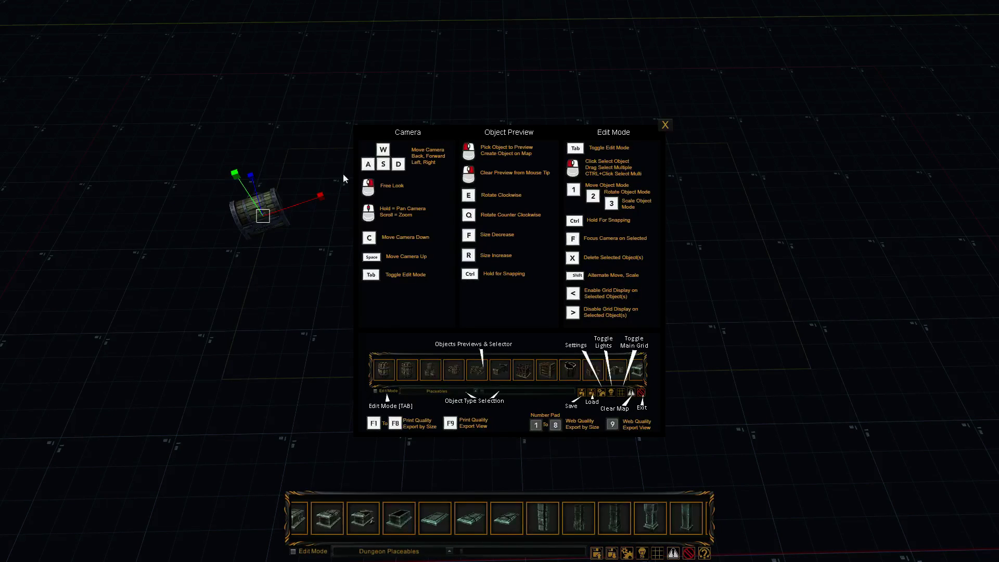
key("x")
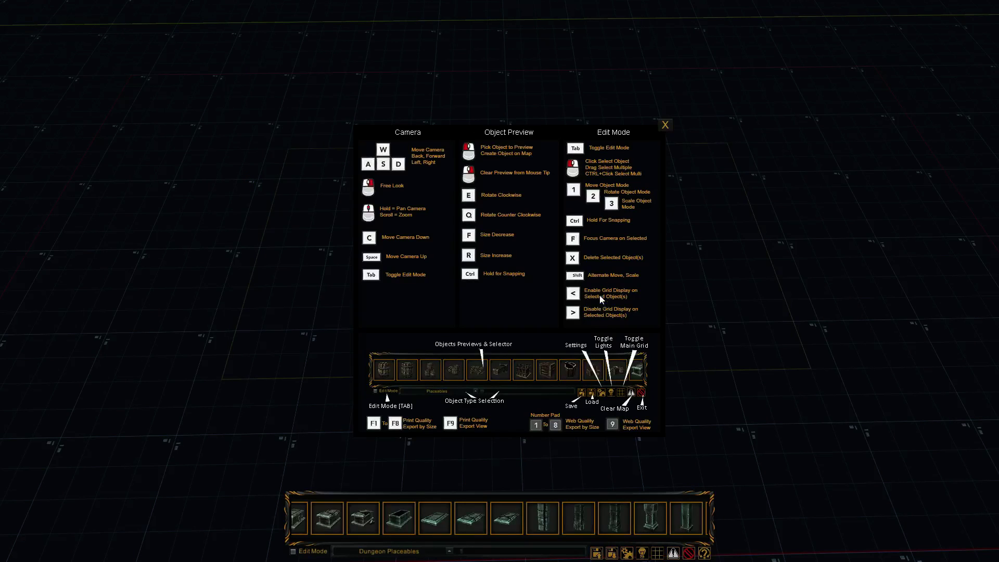
- Pick the second stone tile from Dungeon Floors and shrink its preview slightly over the grid
left_click(382, 553)
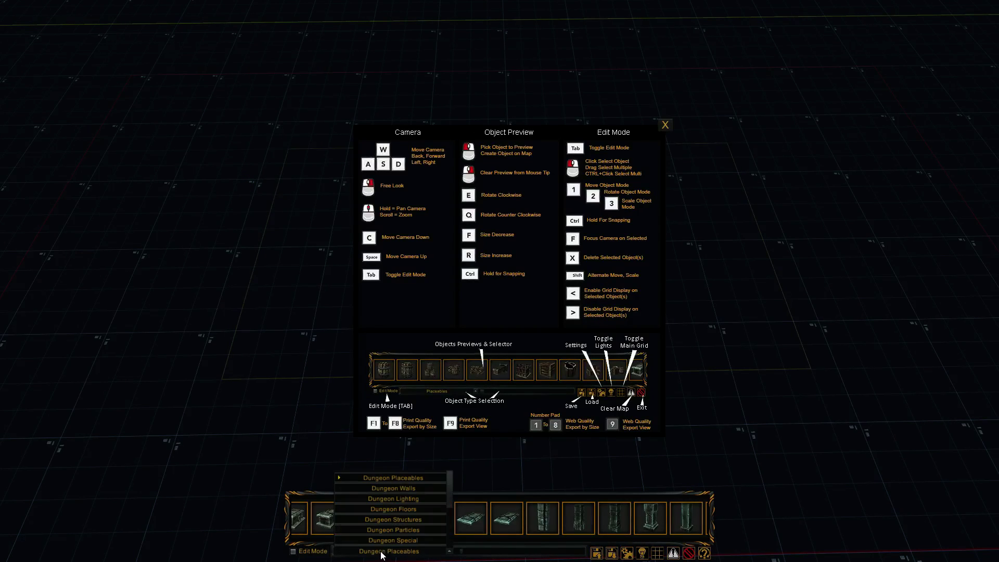
left_click(393, 510)
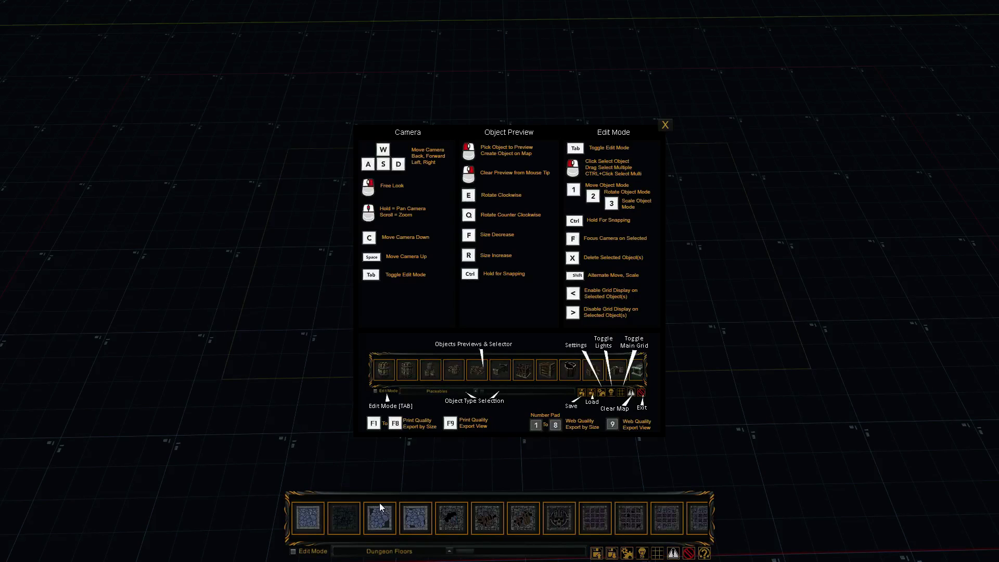
left_click(349, 522)
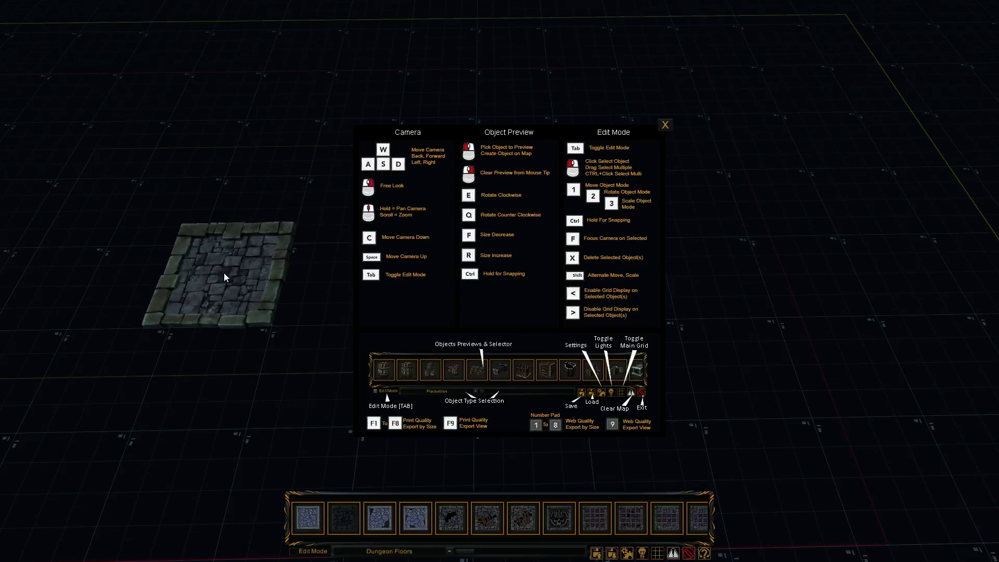
key("f")
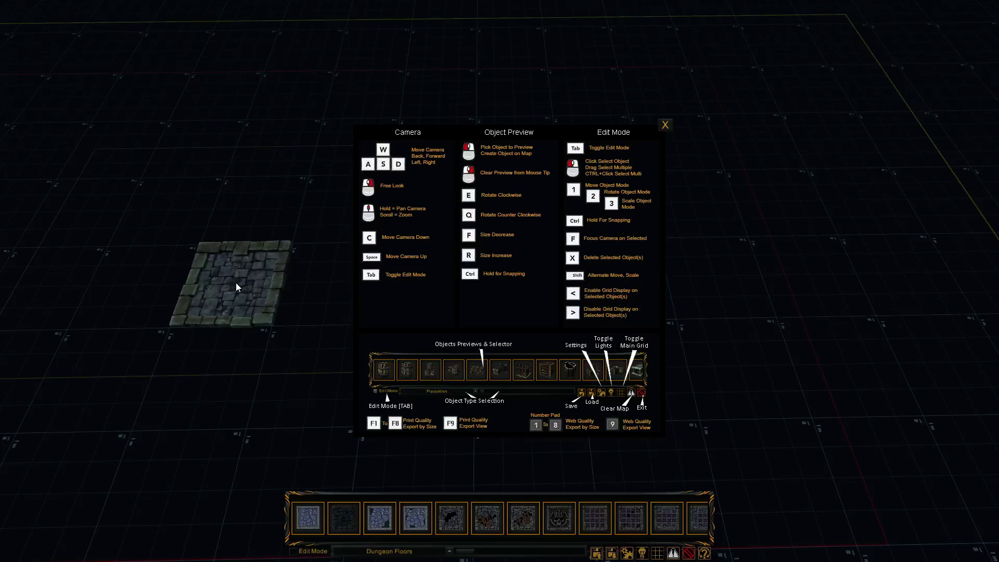
- Place two of the stone floor tiles edge to edge on the grid and clear the object preview
left_click(236, 283)
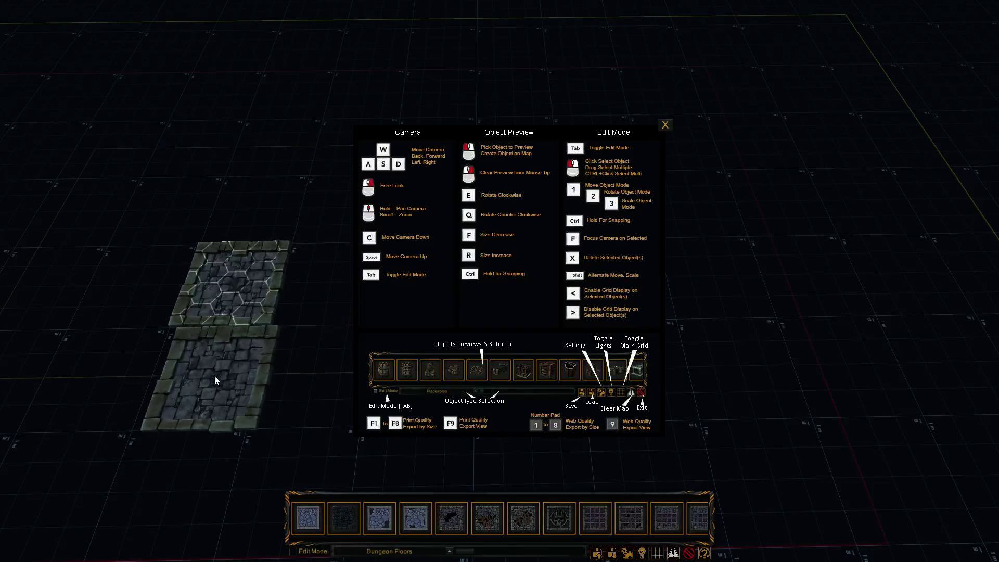
left_click(206, 373)
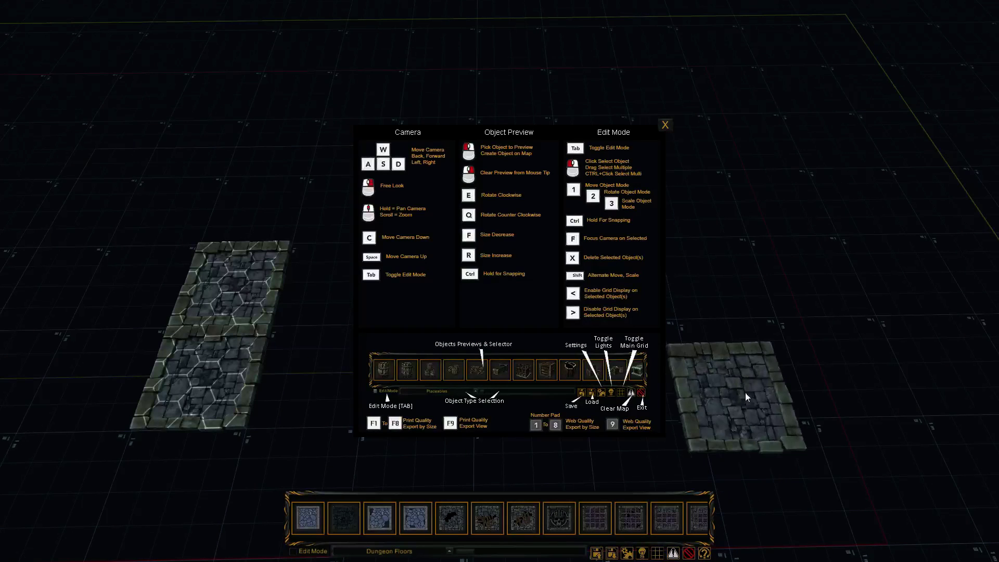
right_click(734, 399)
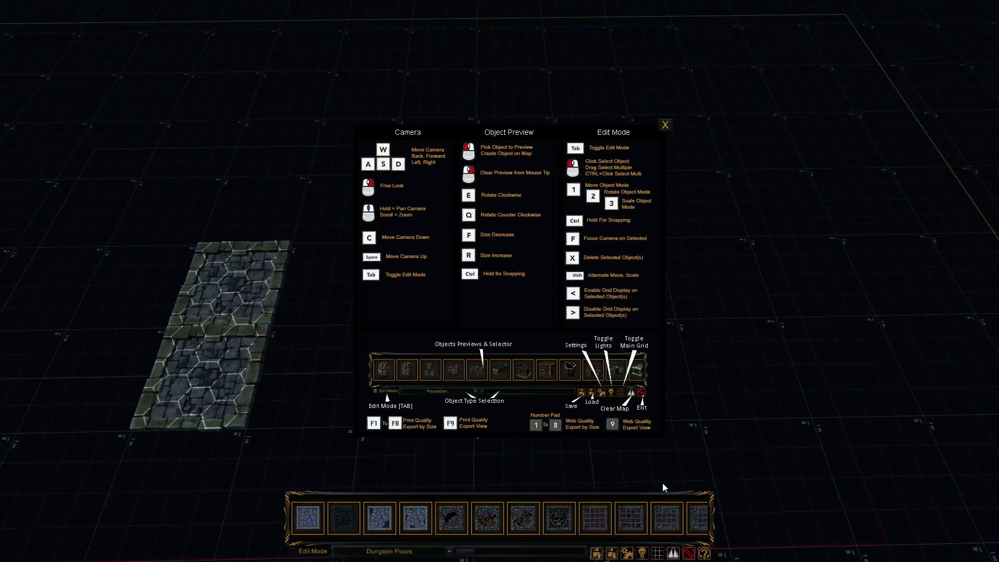
- Cycle the main grid through its display modes and leave it on the square grid
left_click(658, 553)
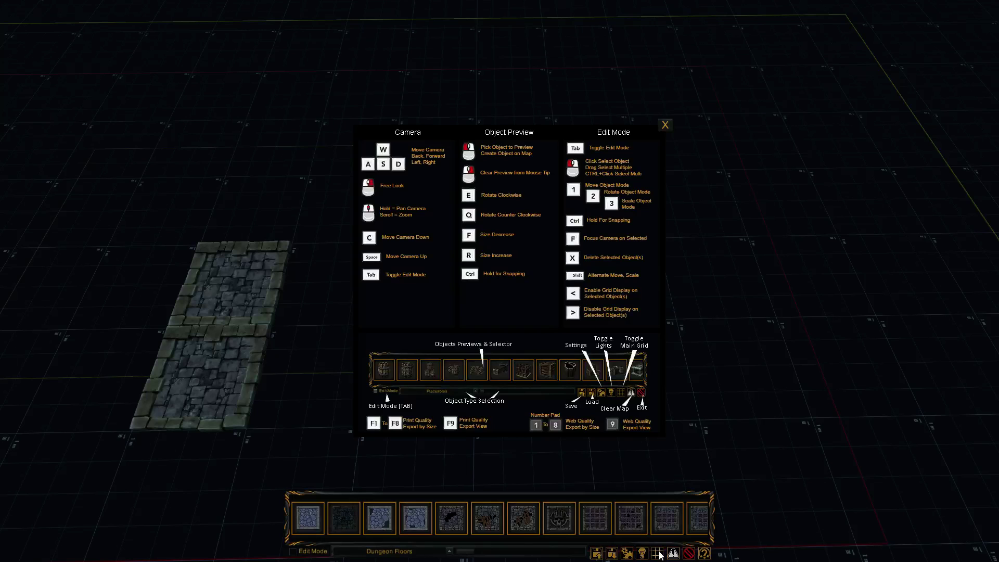
left_click(657, 554)
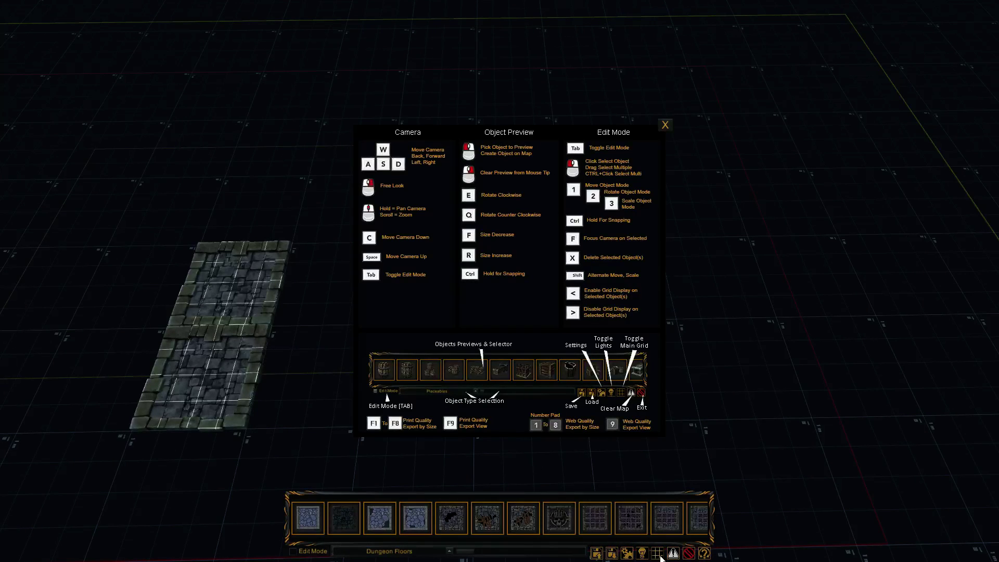
left_click(658, 554)
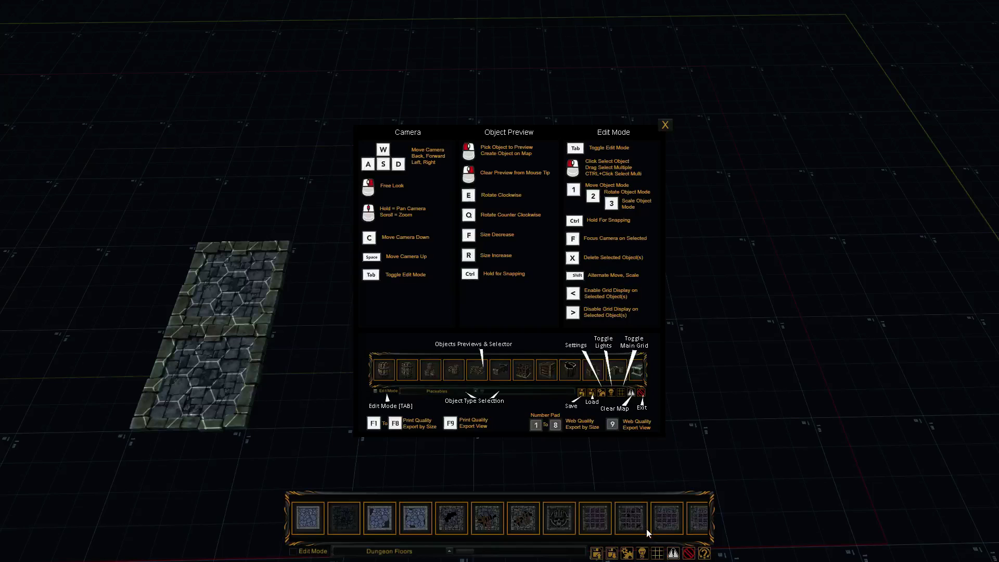
left_click(659, 555)
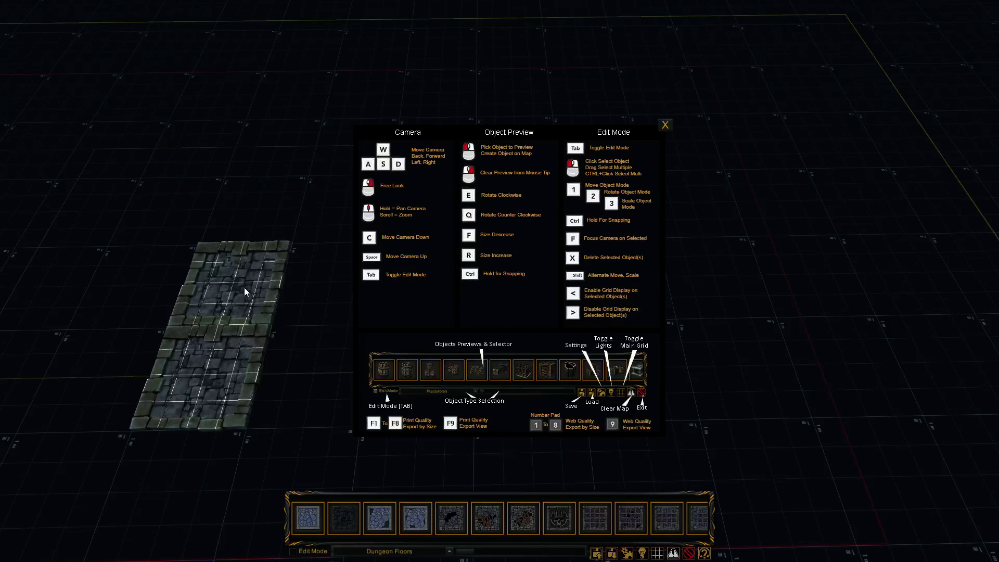
- Select the farther floor tile in edit mode, disable its grid display, and enable it again
key("Tab")
left_click(249, 284)
key("shift+period")
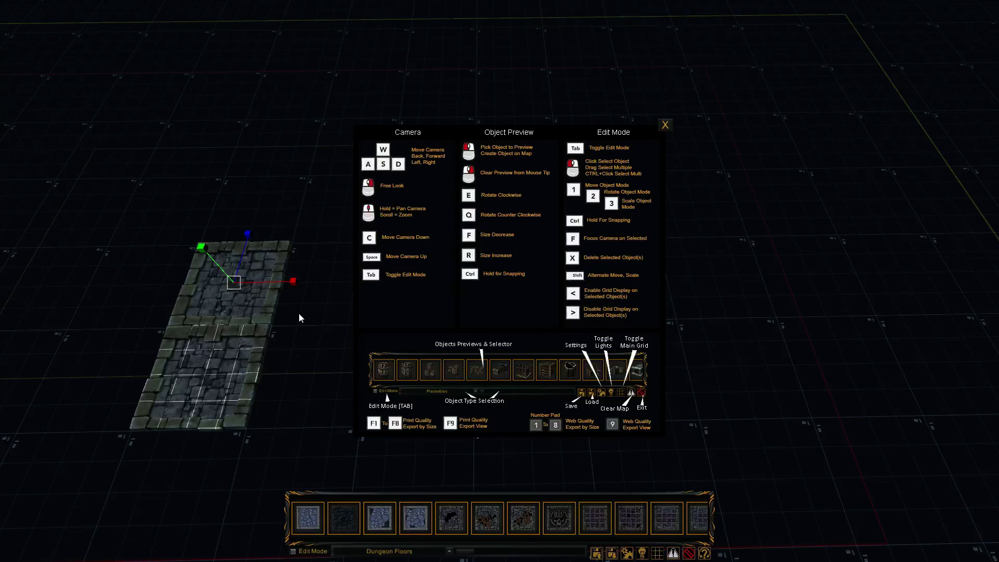
key("1")
key("shift+comma")
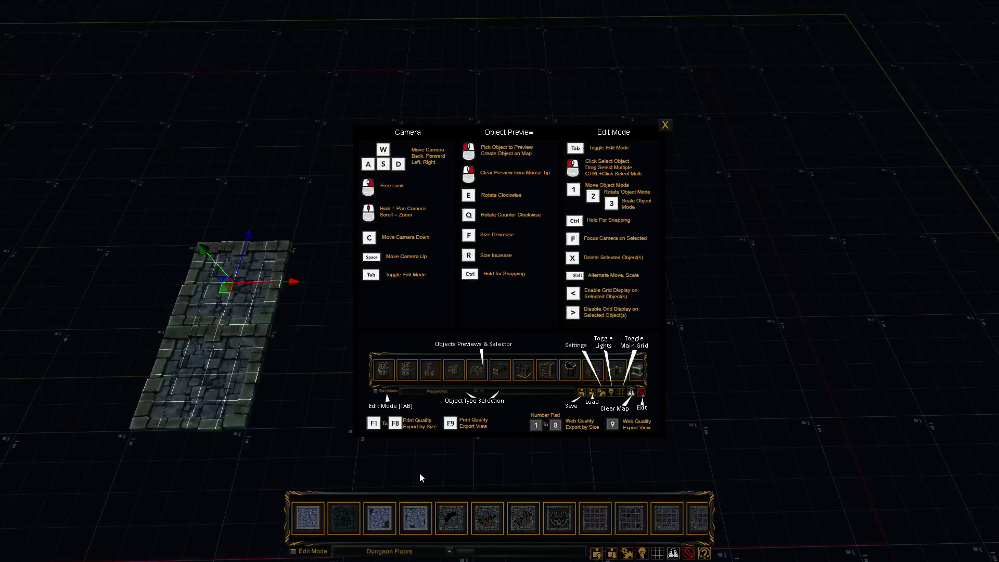
- Choose the flat stone slab from Dungeon Placeables and place it on the farther floor tile
left_click(435, 552)
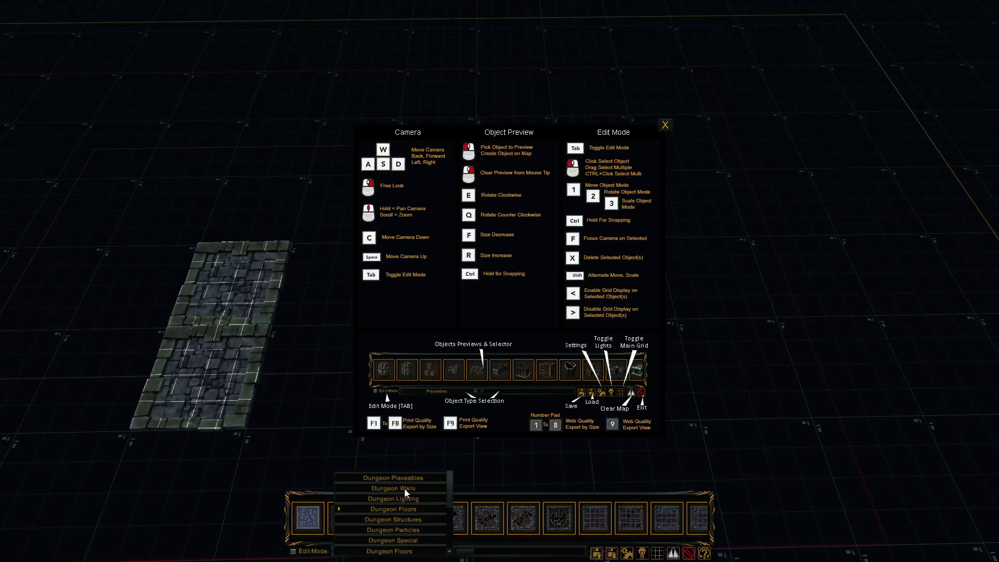
left_click(412, 477)
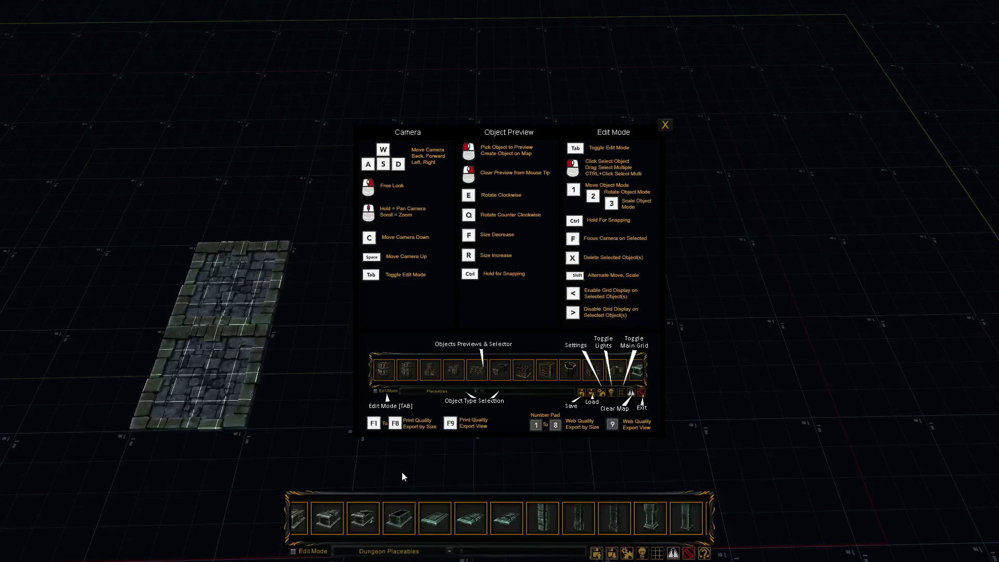
left_click(442, 524)
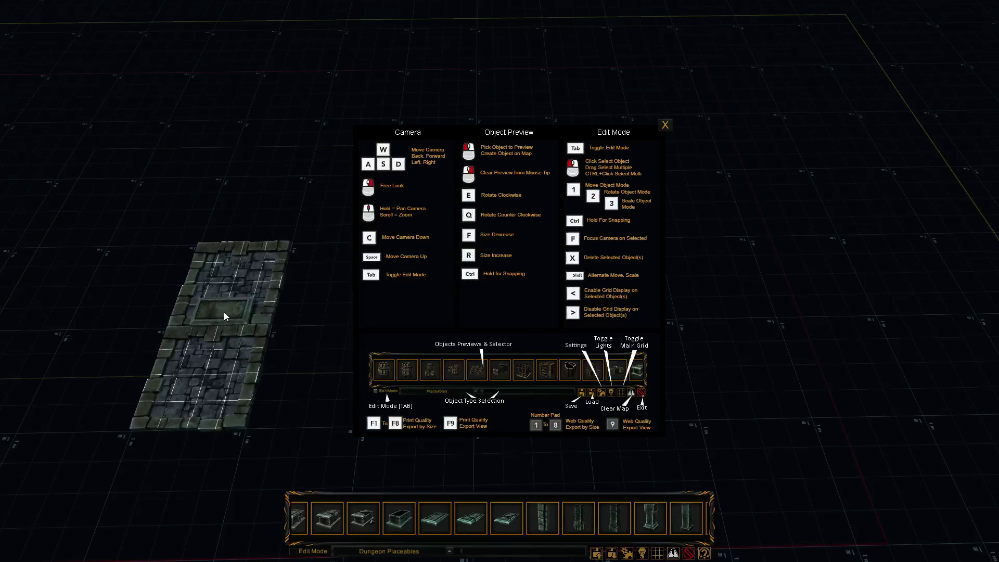
left_click(222, 311)
- Select the stone slab in edit mode and enable grid display on it
key("Tab")
left_click(220, 316)
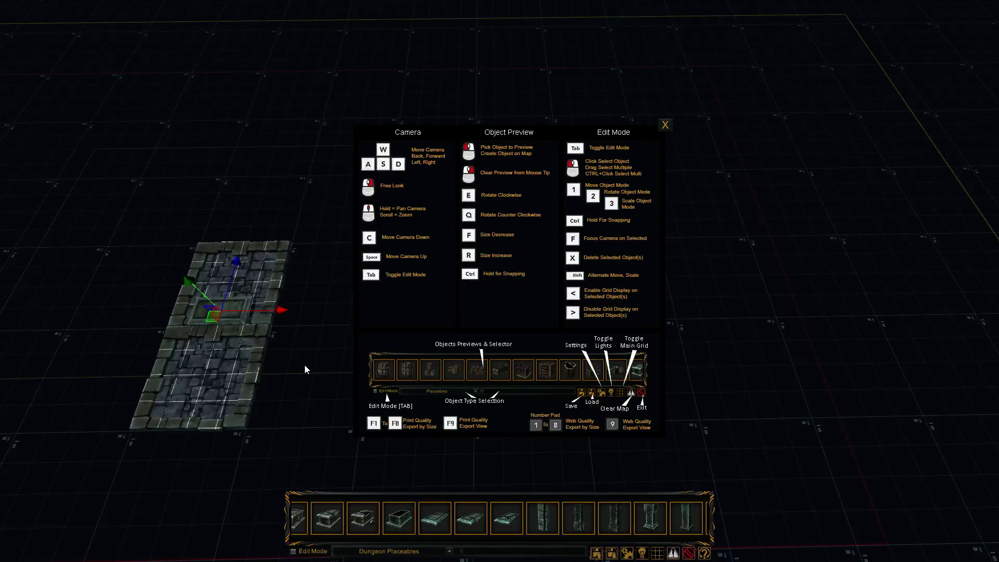
key("less")
- Nudge the slab slightly along one axis so its grid lines up with the floor tile's, and deselect it
right_click_drag(299, 364, 189, 302)
scroll(159, 279, "up", 3)
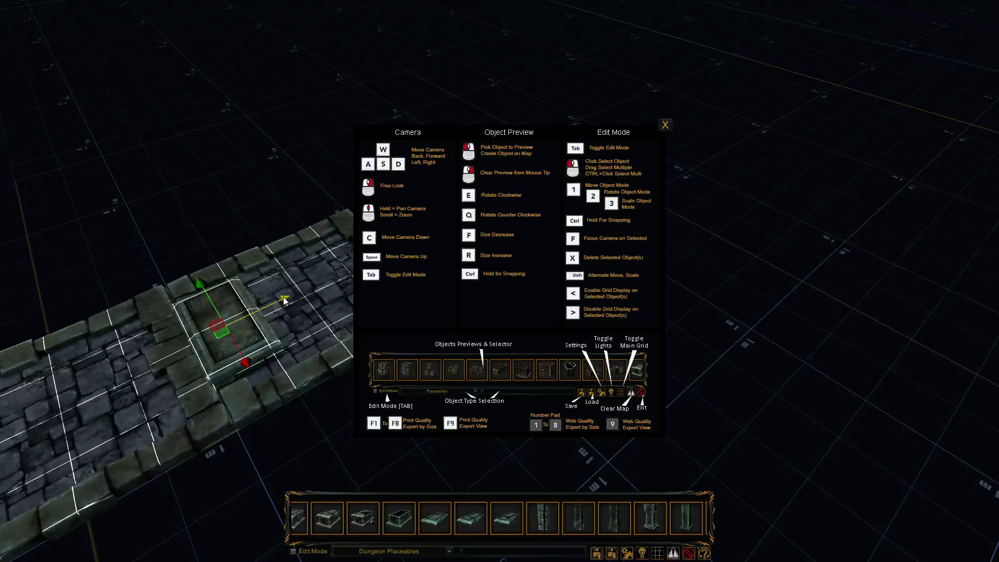
left_click_drag(285, 303, 279, 304)
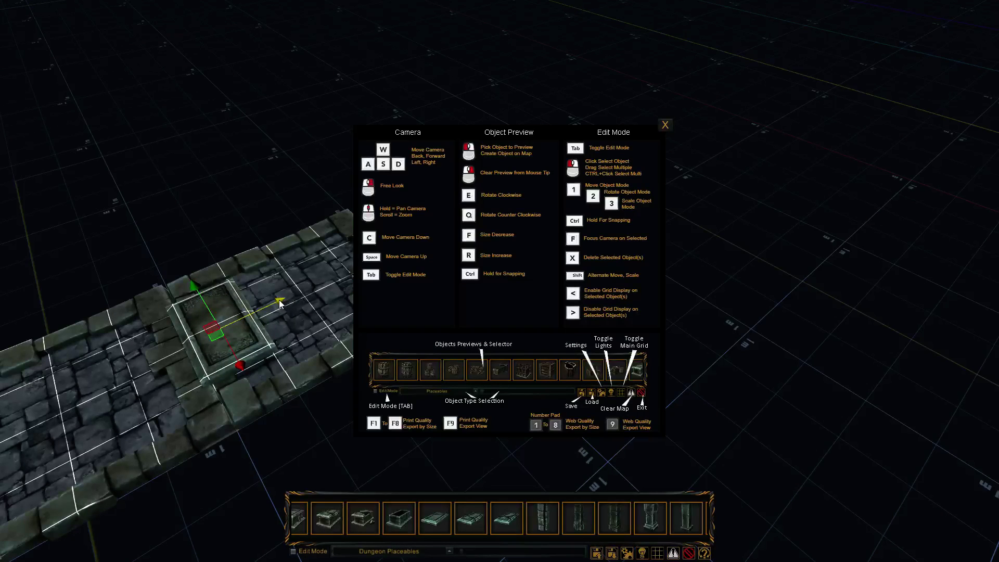
left_click(310, 406)
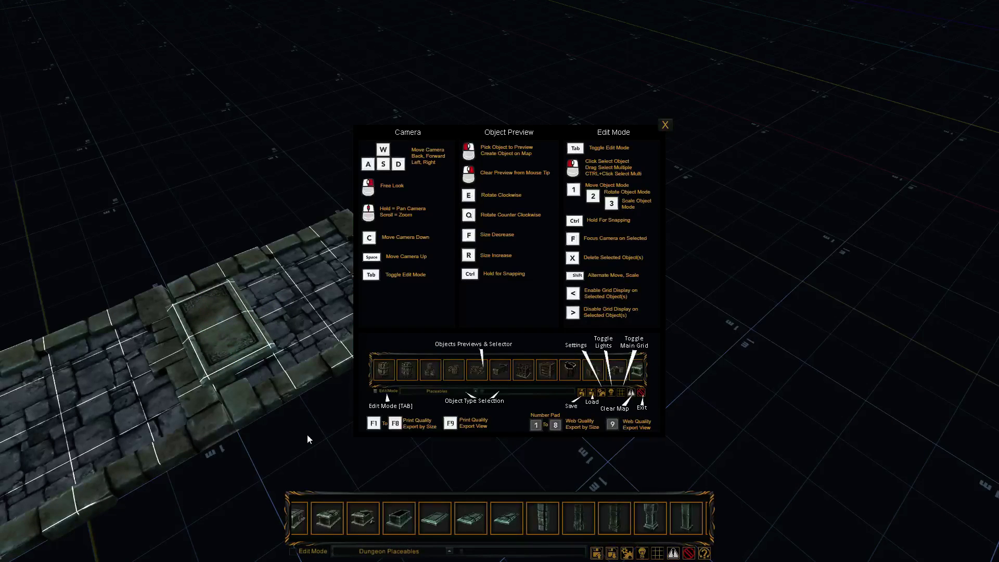
right_click_drag(267, 429, 386, 454)
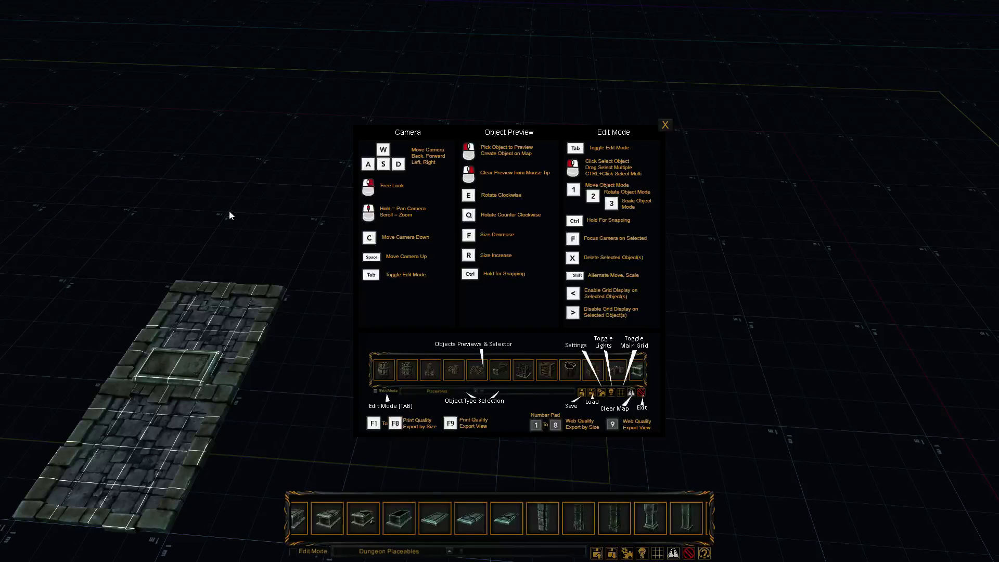
- Move the view to an empty area of the grid and bring the controls reference back up
left_click(666, 124)
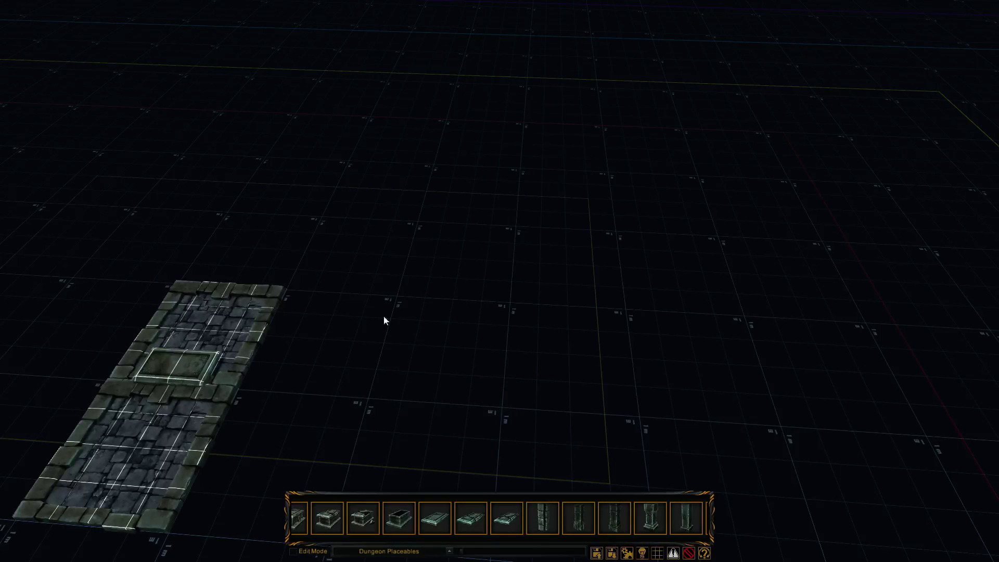
middle_click_drag(384, 320, 680, 374)
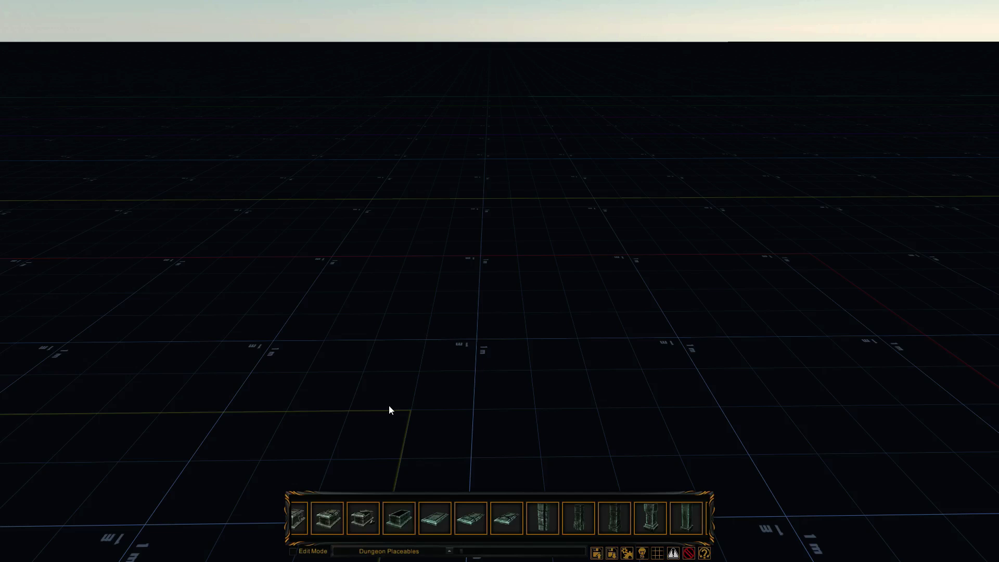
left_click(705, 553)
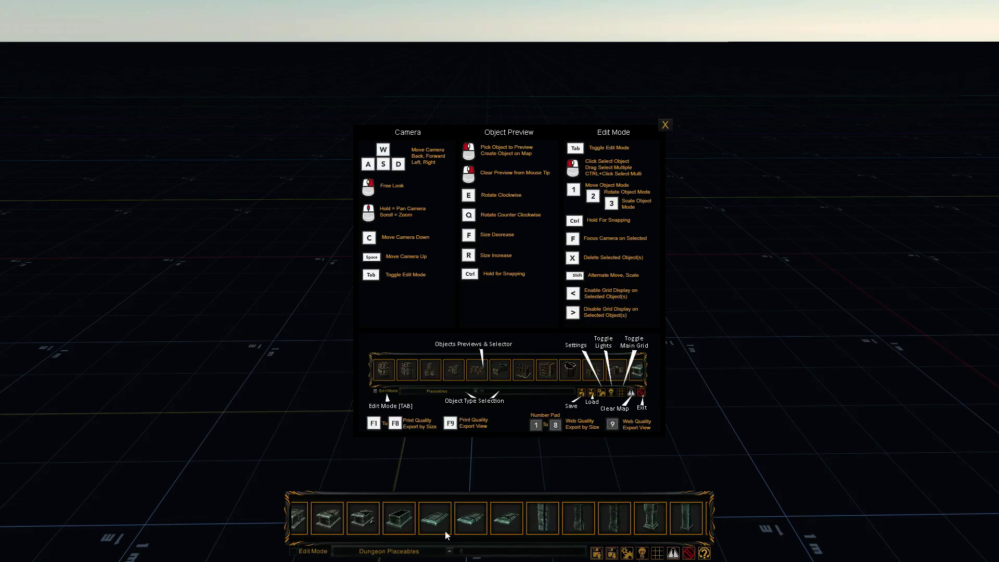
- Place a Light White 1 object from Dungeon Lighting on the empty grid and clear the preview
left_click(405, 551)
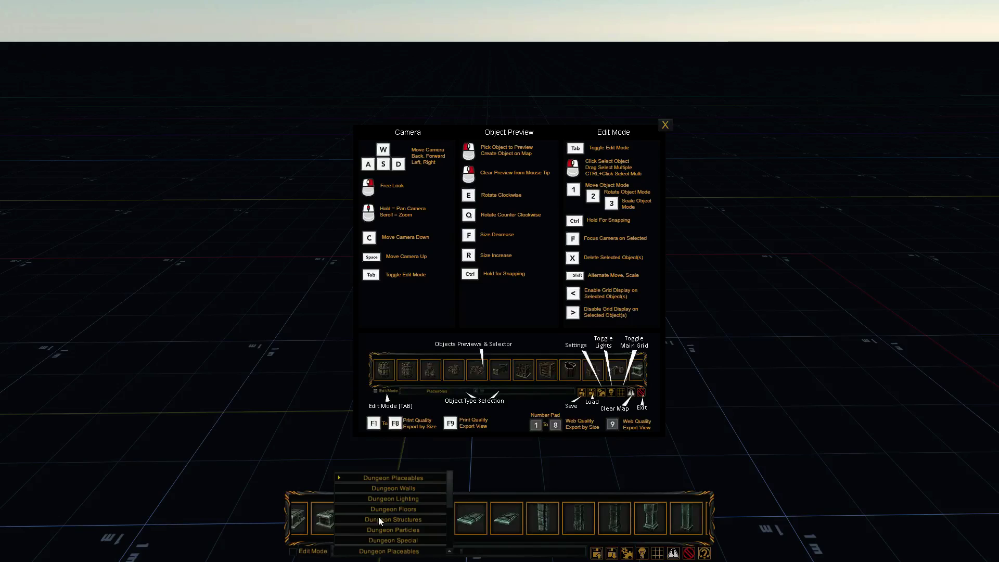
left_click(399, 498)
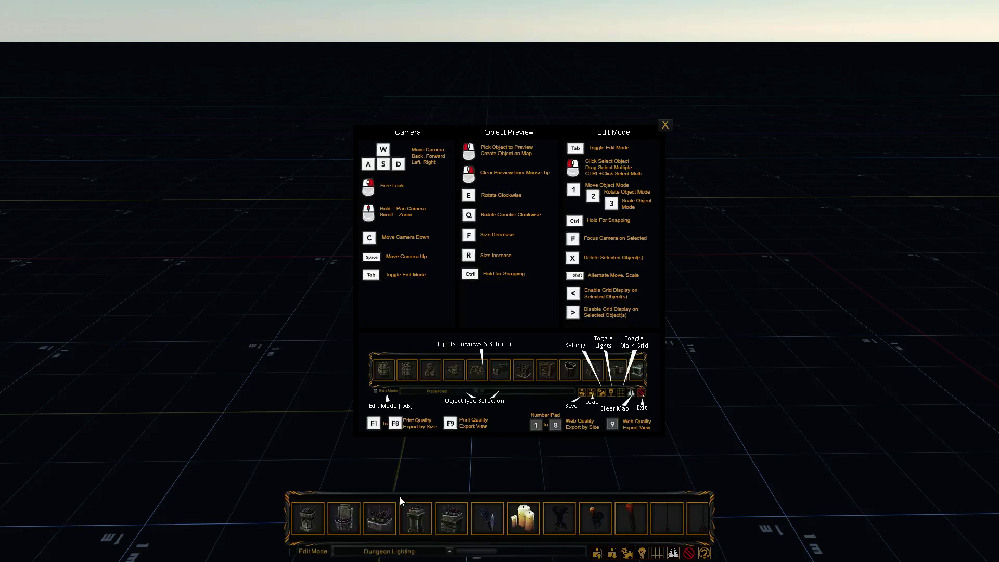
left_click_drag(479, 556, 513, 551)
left_click(420, 517)
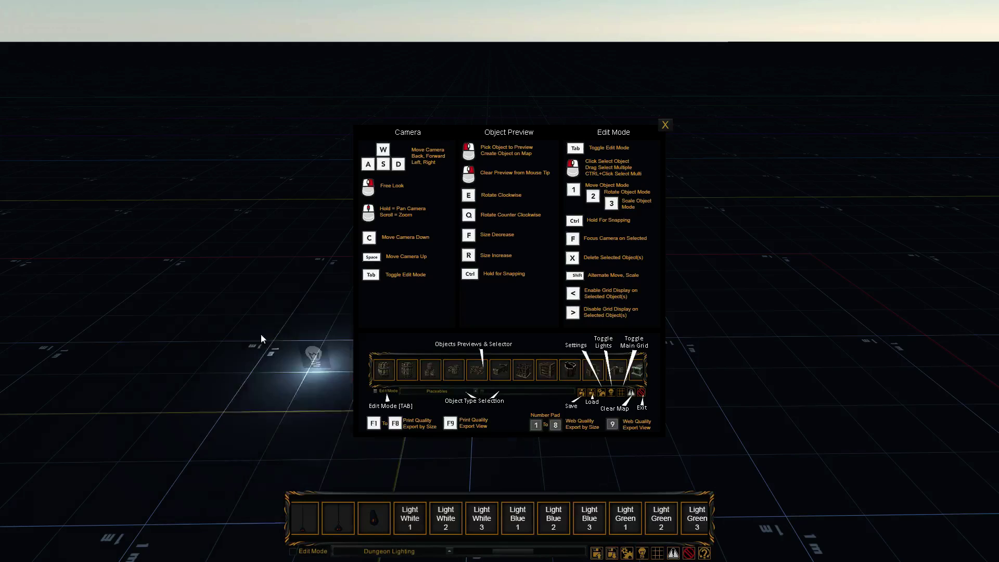
left_click(193, 323)
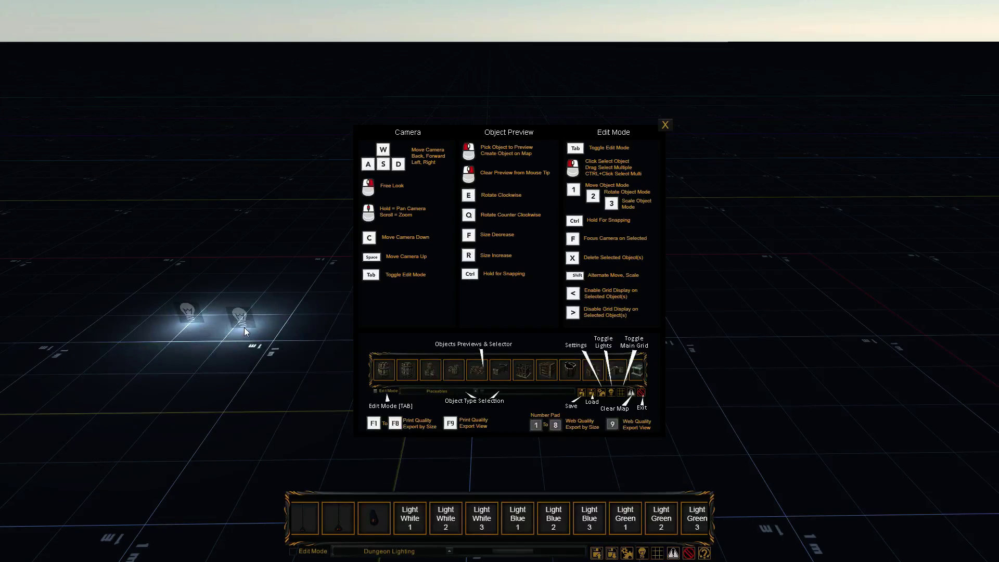
right_click(245, 328)
- Raise the placed white light well above the grid and turn off the main lights
left_click(186, 308)
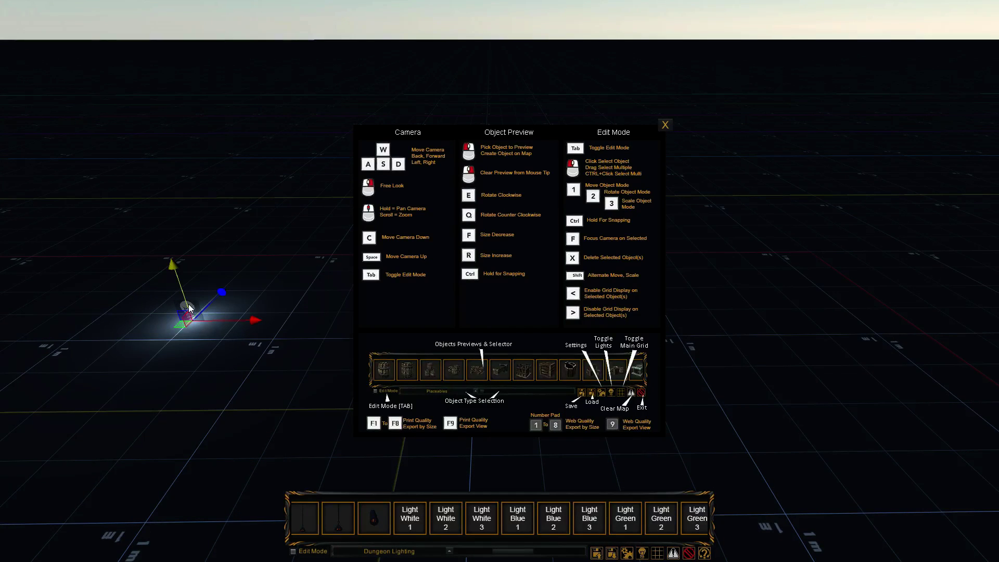
left_click_drag(170, 262, 145, 166)
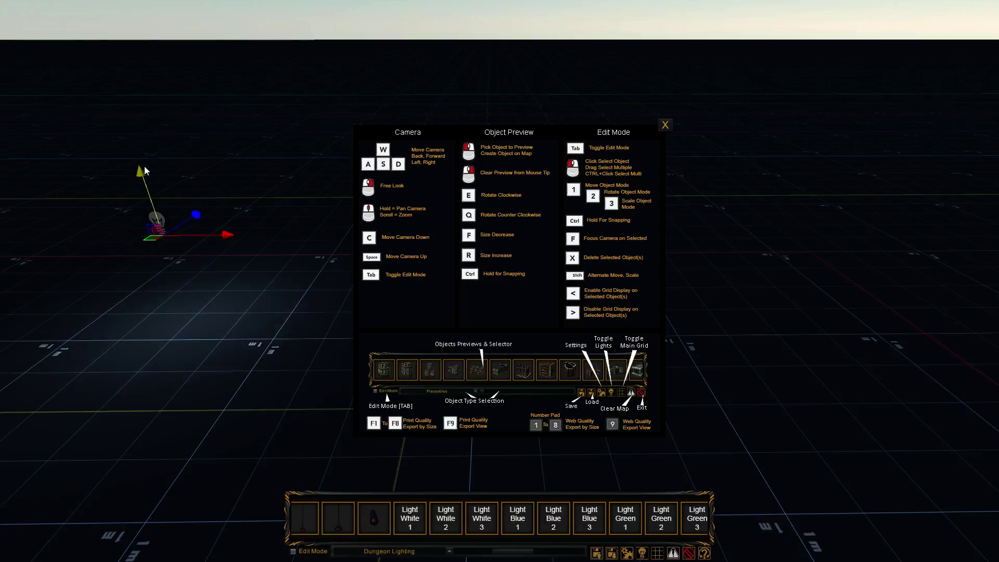
left_click(642, 553)
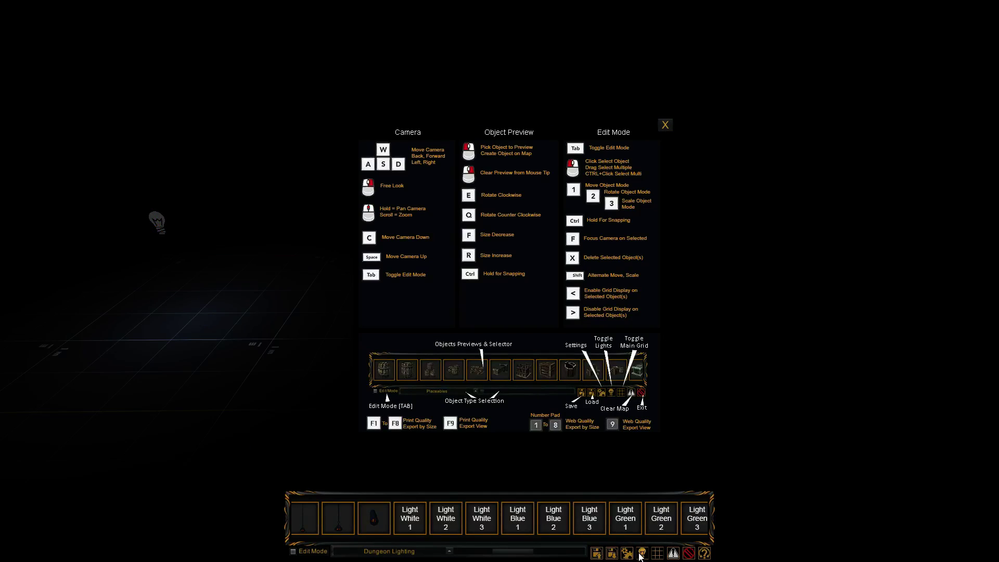
left_click(163, 220)
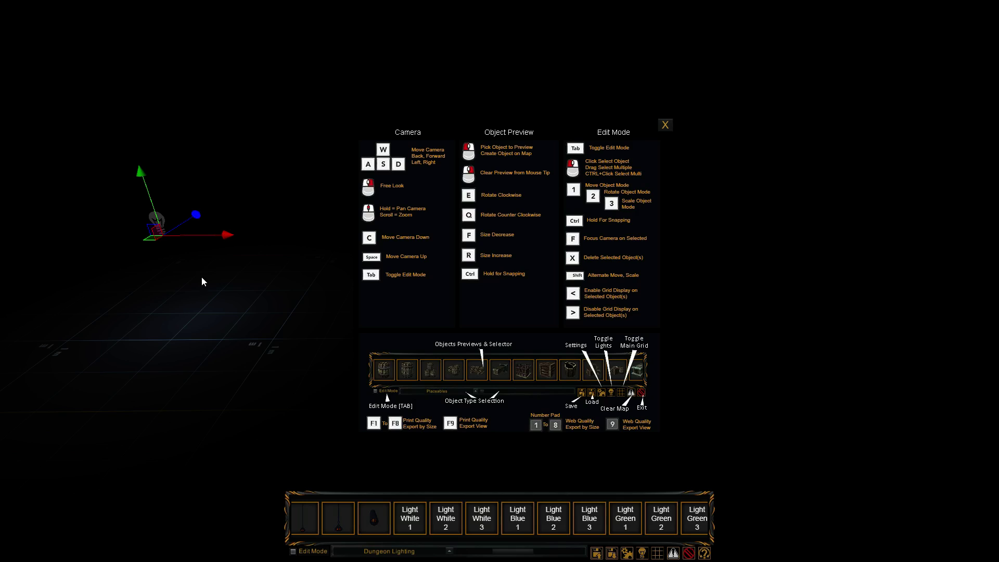
left_click(237, 318)
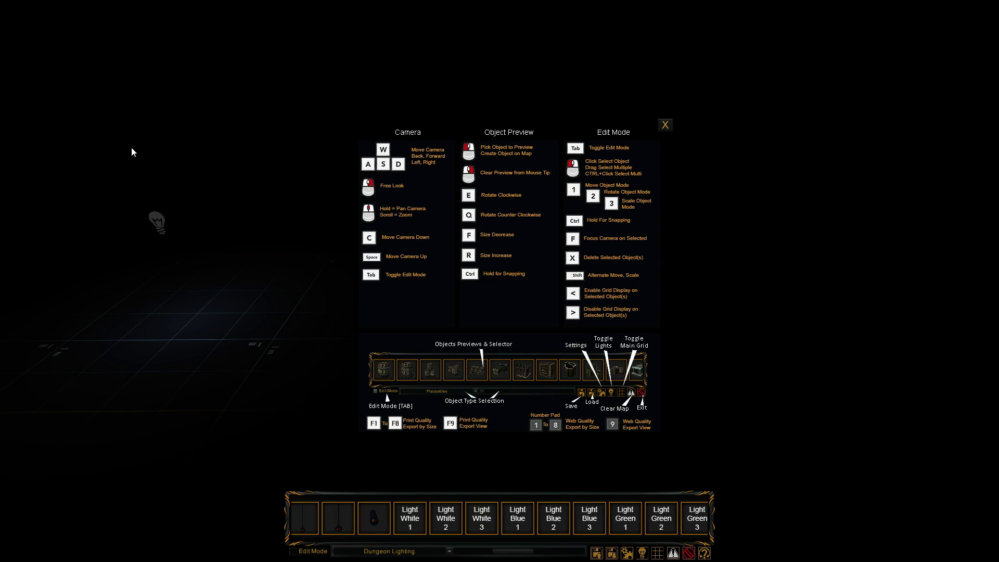
- Close the controls reference and turn the main lights back on
left_click(665, 126)
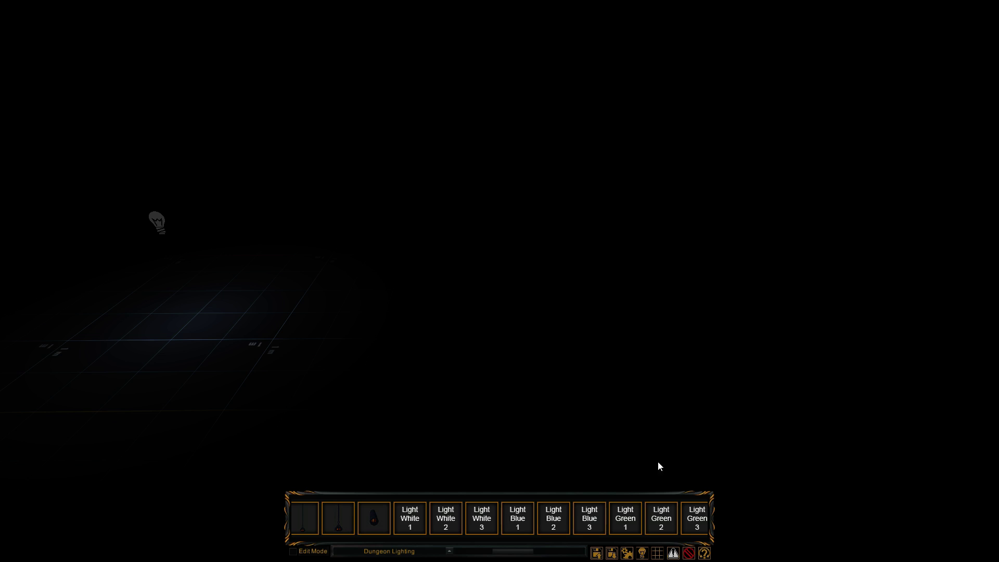
left_click(642, 552)
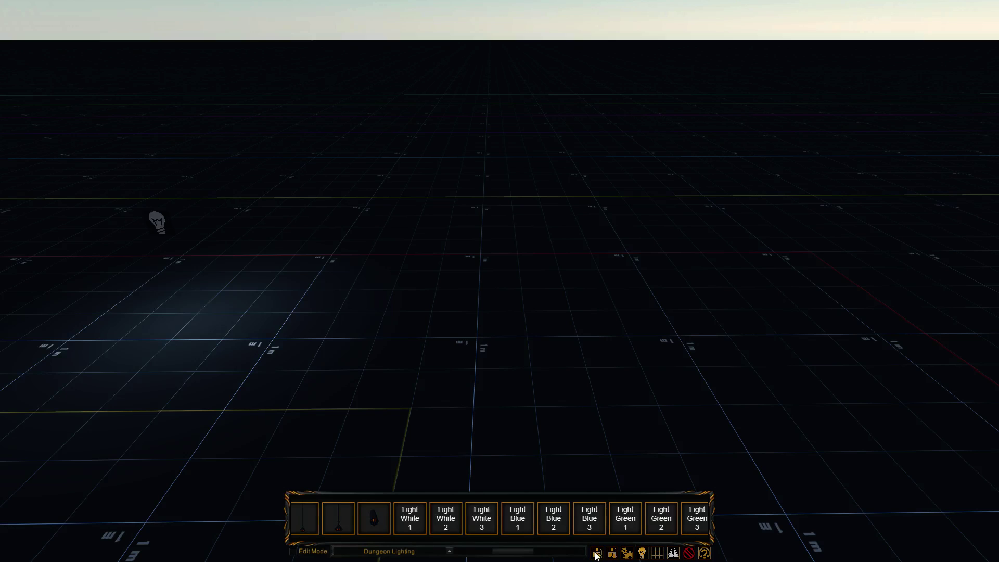
- Load the saved map Lavapit.vbm and view its lava-surrounded room from the side and from overhead
left_click(611, 553)
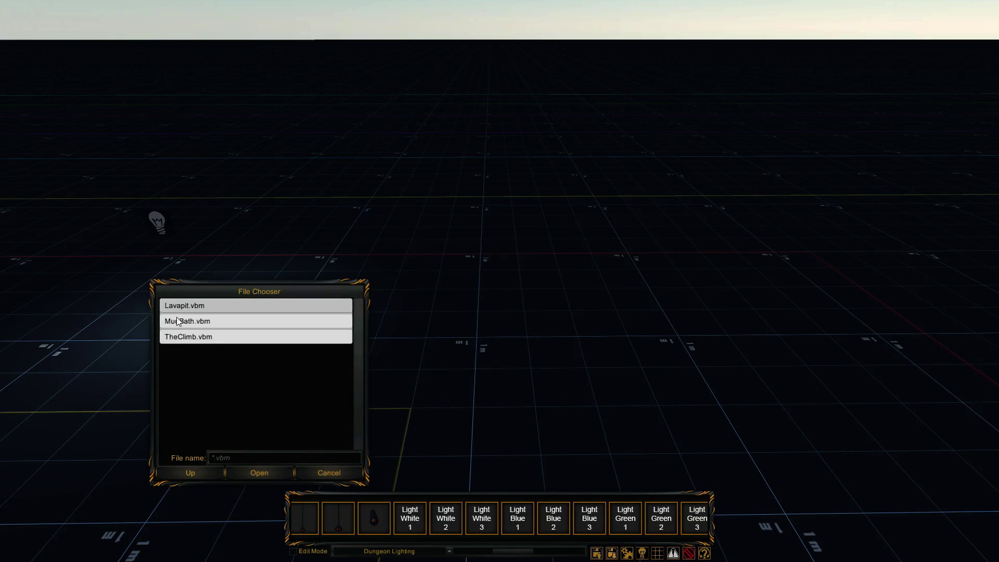
left_click(275, 467)
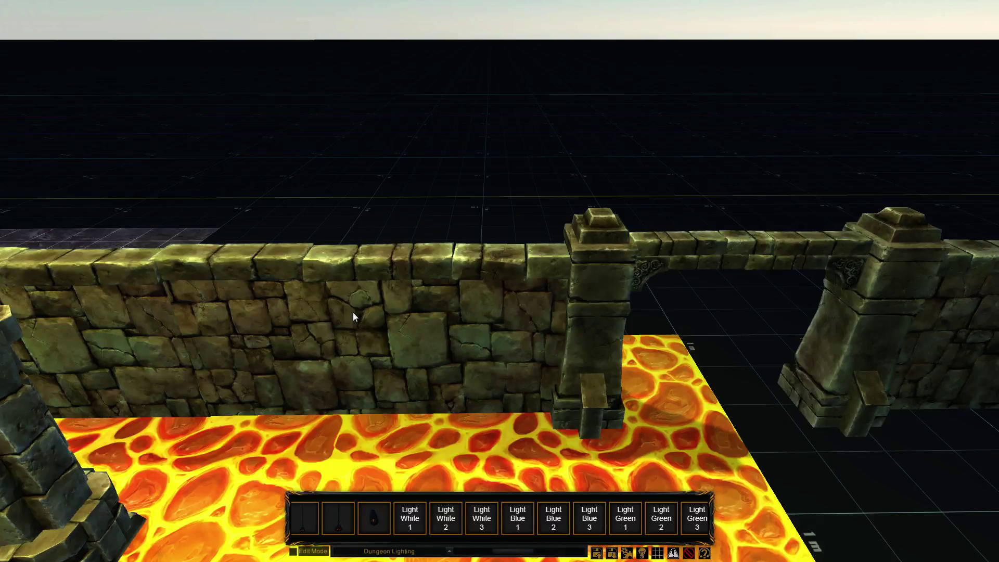
right_click_drag(353, 317, 640, 347)
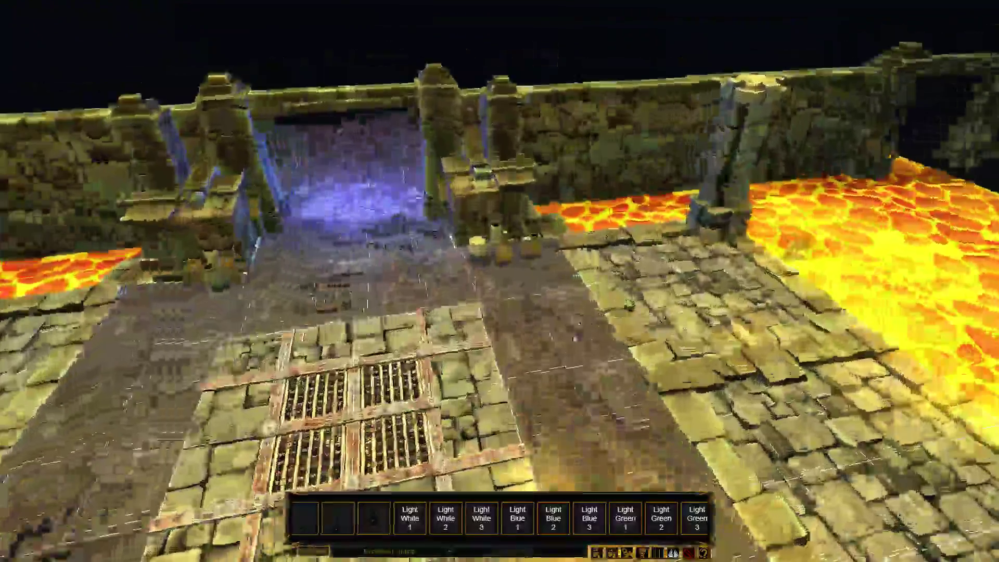
right_click_drag(574, 338, 573, 373)
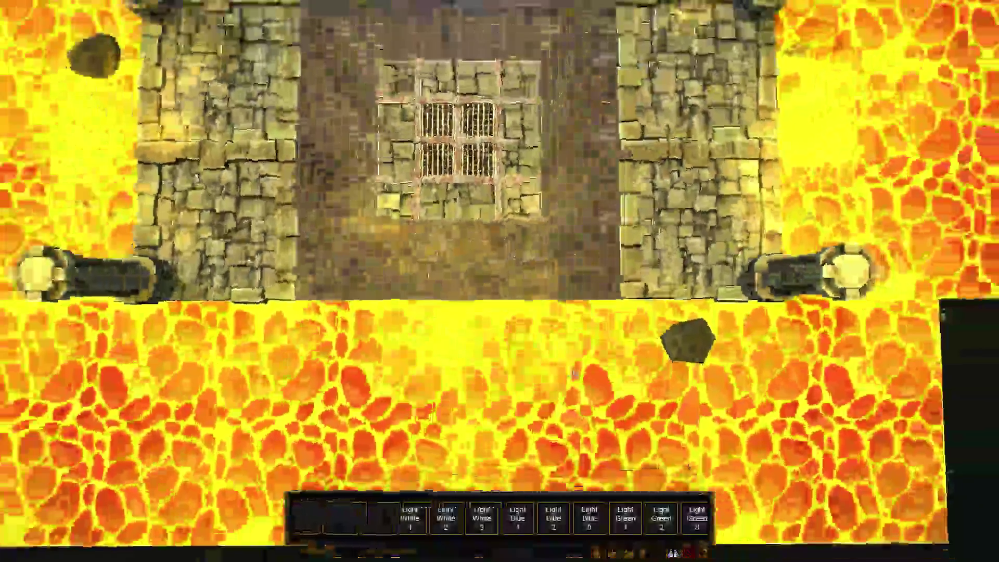
scroll(574, 373, "down", 3)
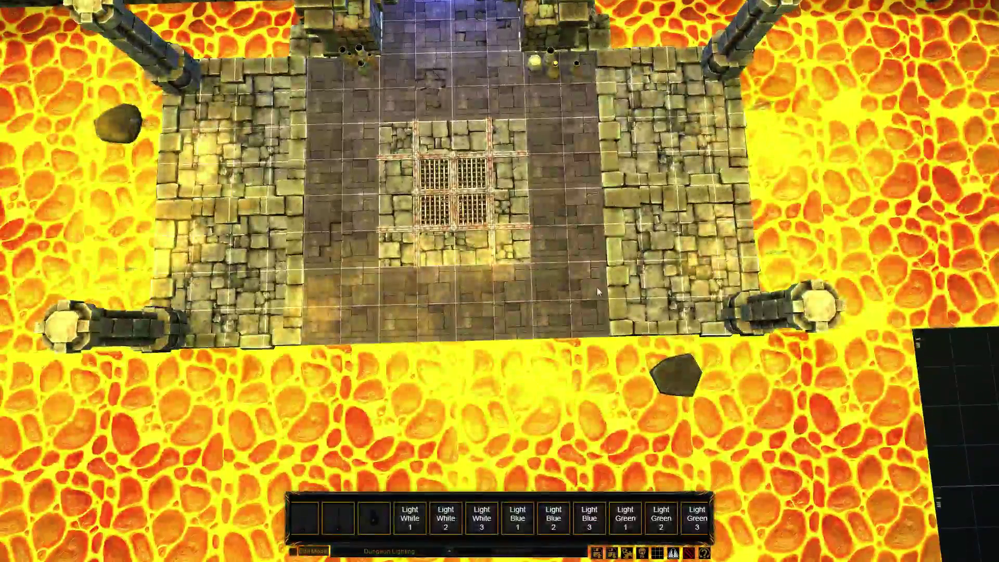
- Turn off the main lights and look around the lava room under its own lighting
right_click_drag(597, 292, 523, 265)
right_click_drag(640, 558, 499, 364)
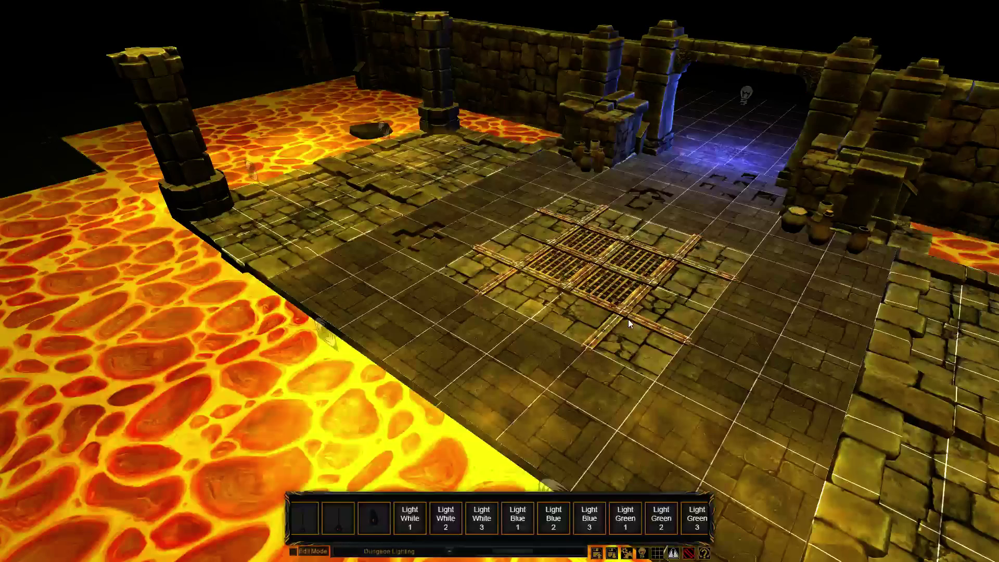
key("e")
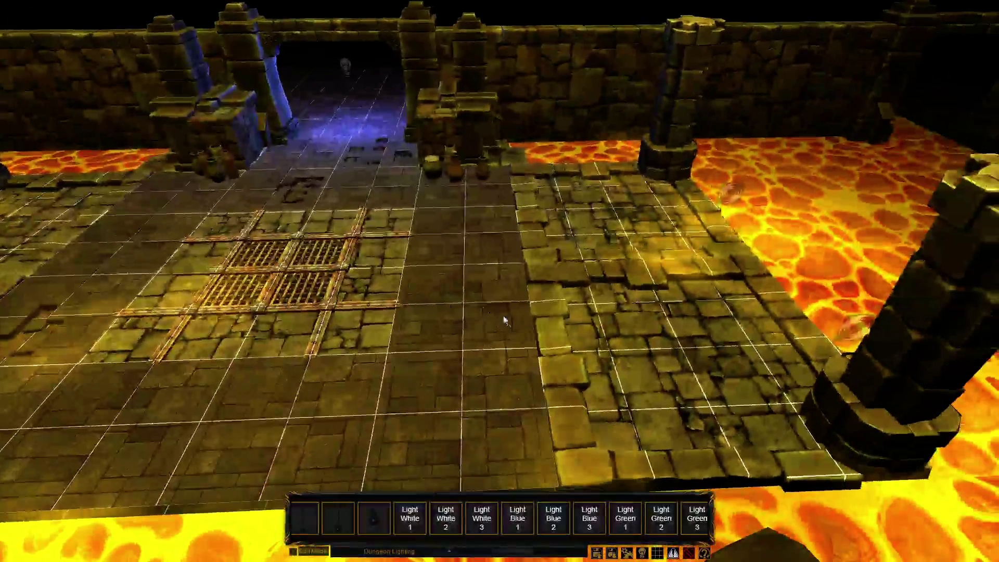